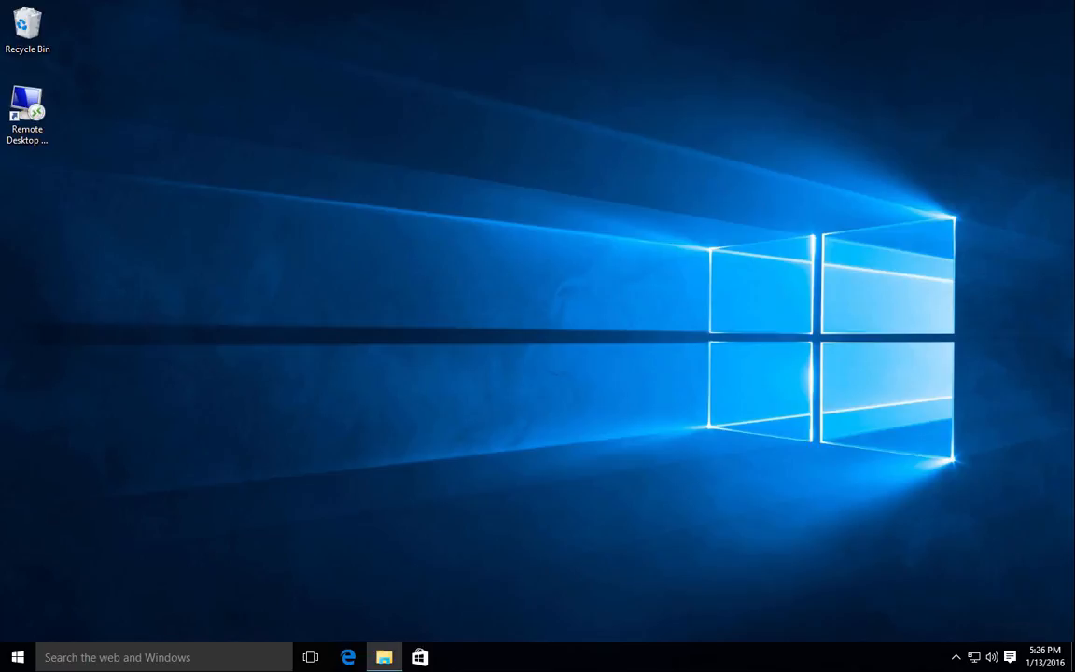
Launch Explorer Dashboard and maximize its window
left_click(17, 657)
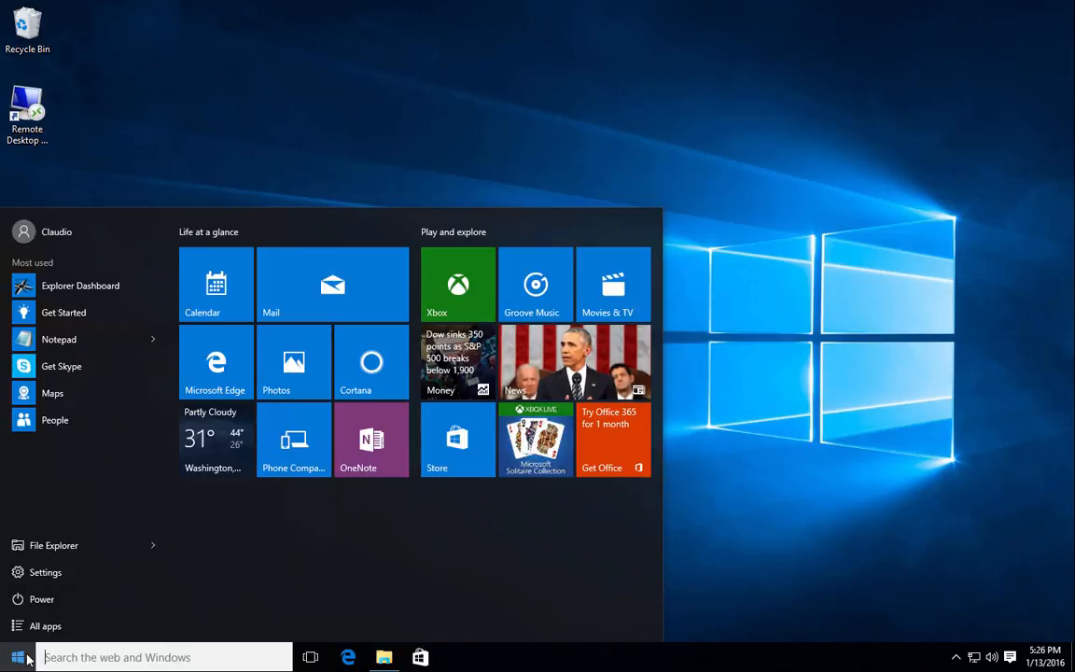
left_click(81, 287)
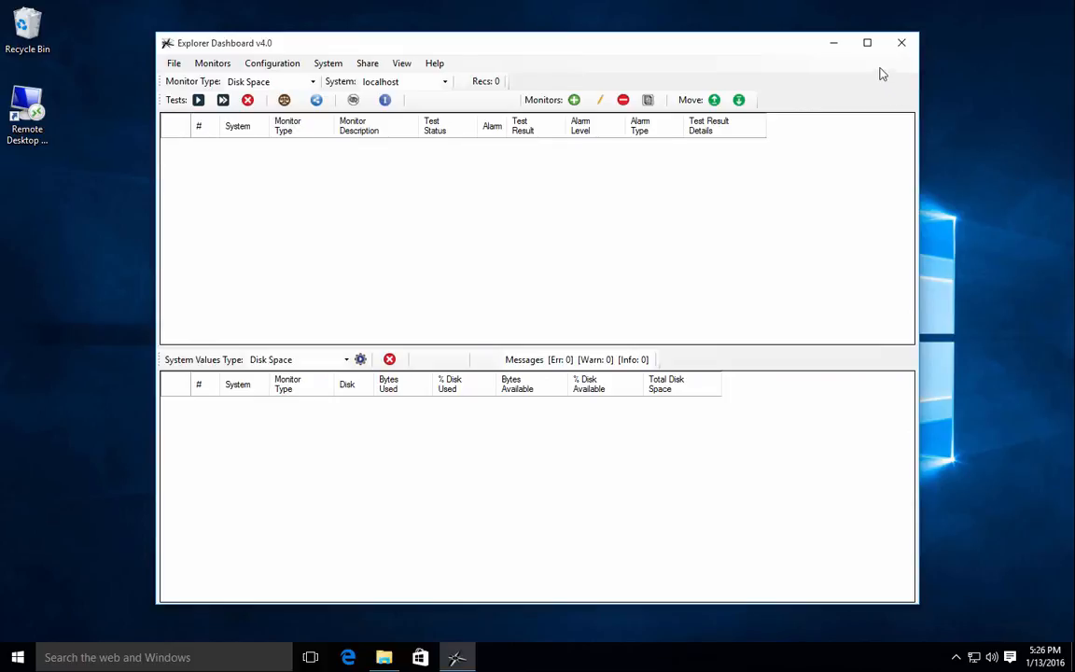
left_click(867, 44)
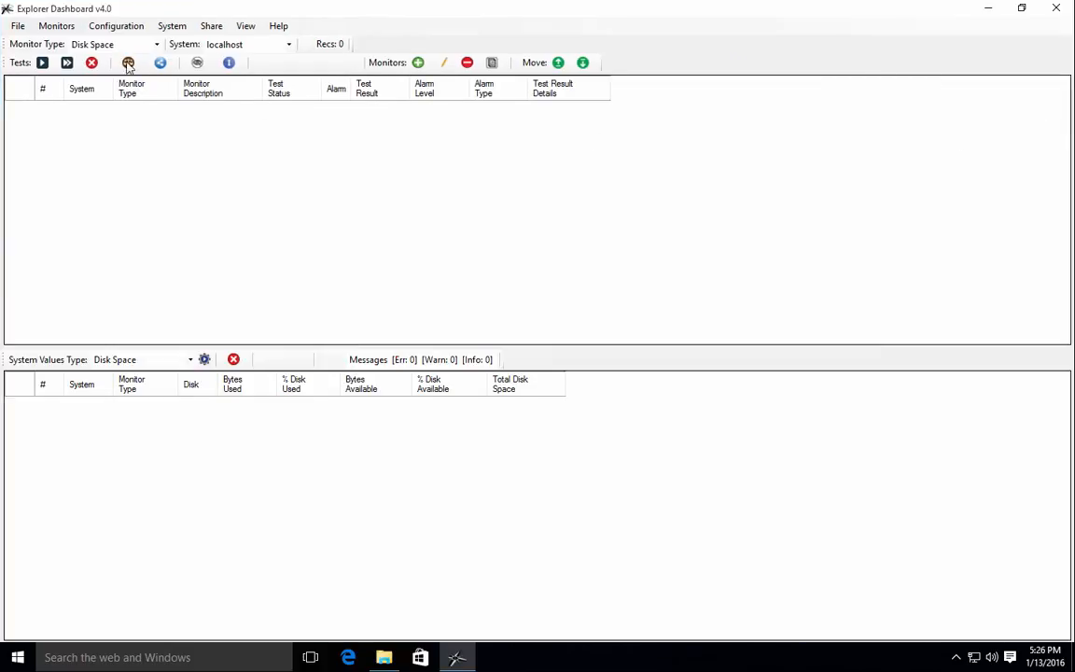
Open Sample_Monitor_Template.mfs from the Navia Studios\Explorer Dashboard\Templates folder under Program Files (x86) on drive C
left_click(26, 27)
left_click(22, 42)
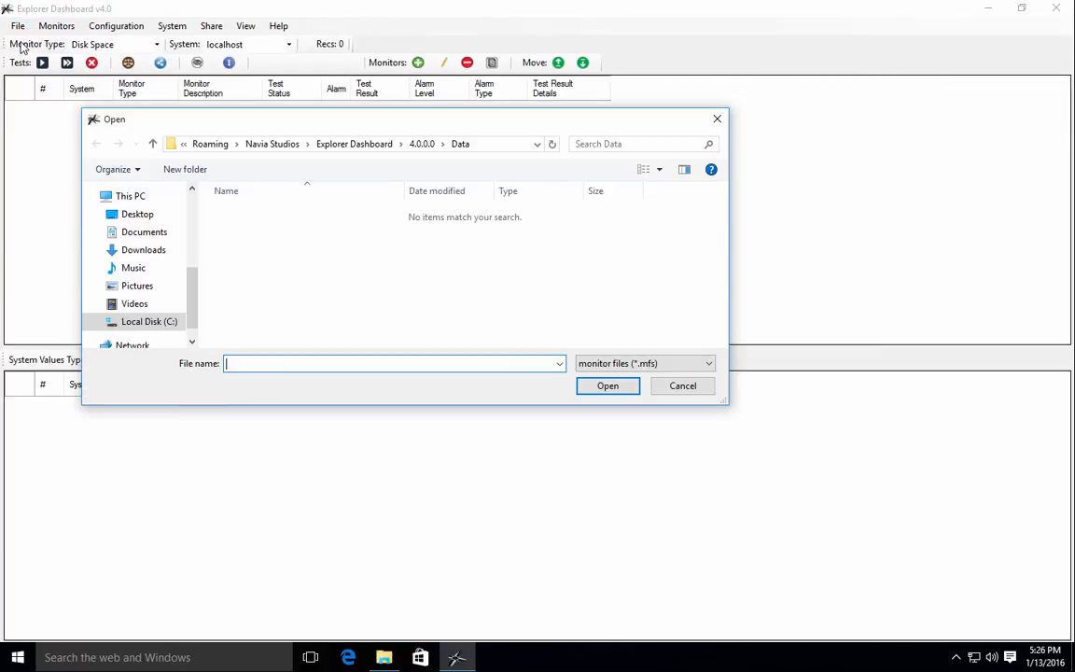
left_click(154, 321)
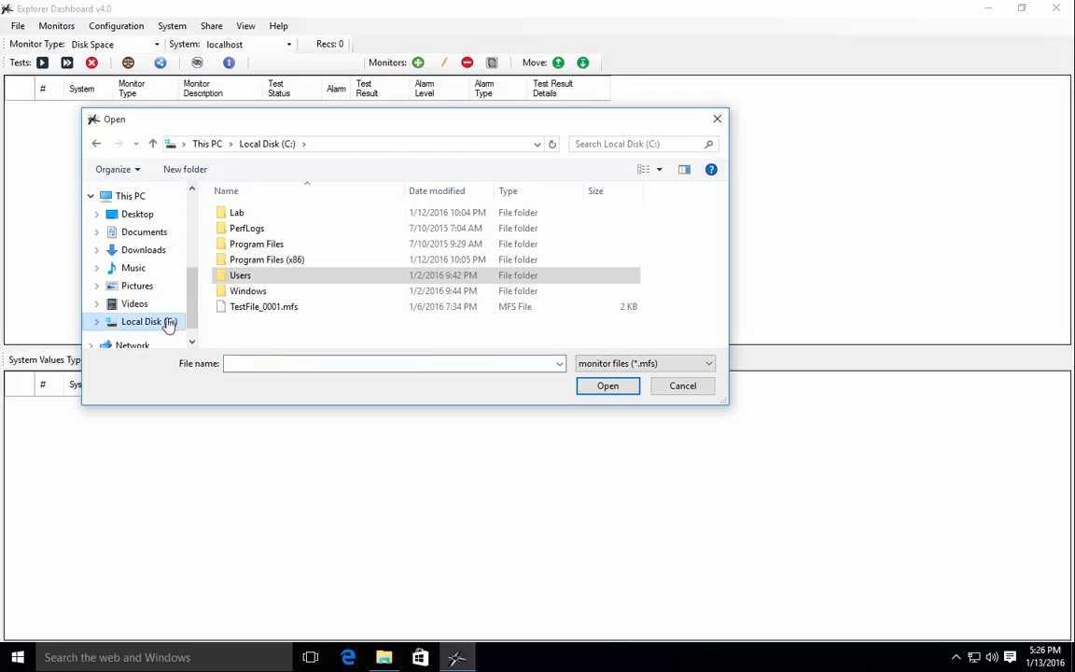
double_click(261, 260)
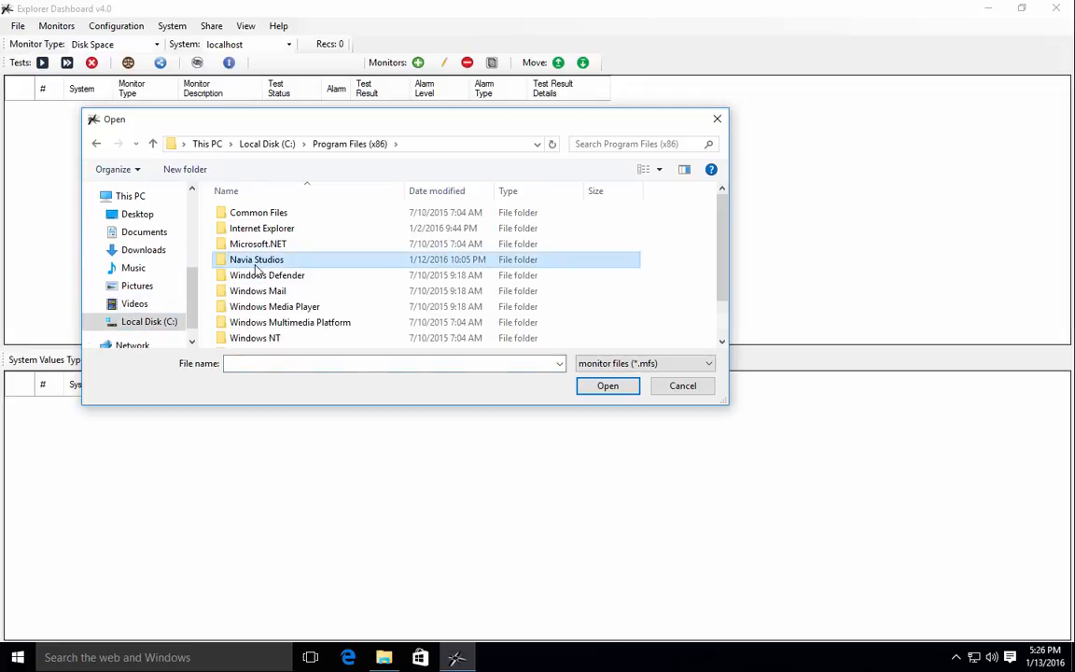
double_click(254, 260)
double_click(261, 217)
double_click(263, 230)
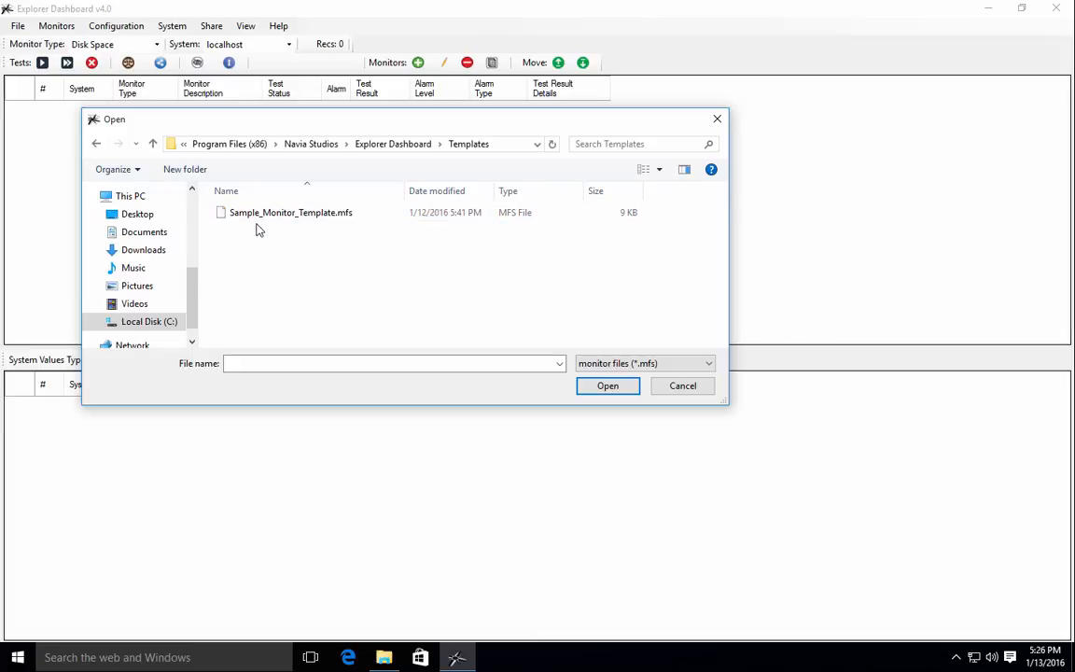
left_click(265, 218)
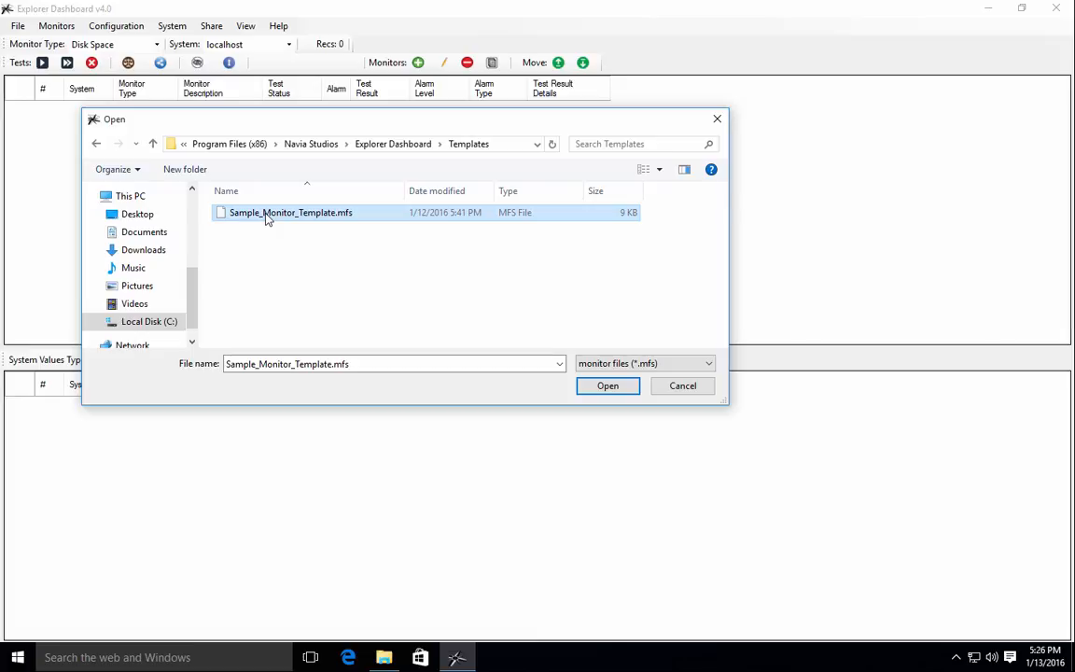
left_click(586, 393)
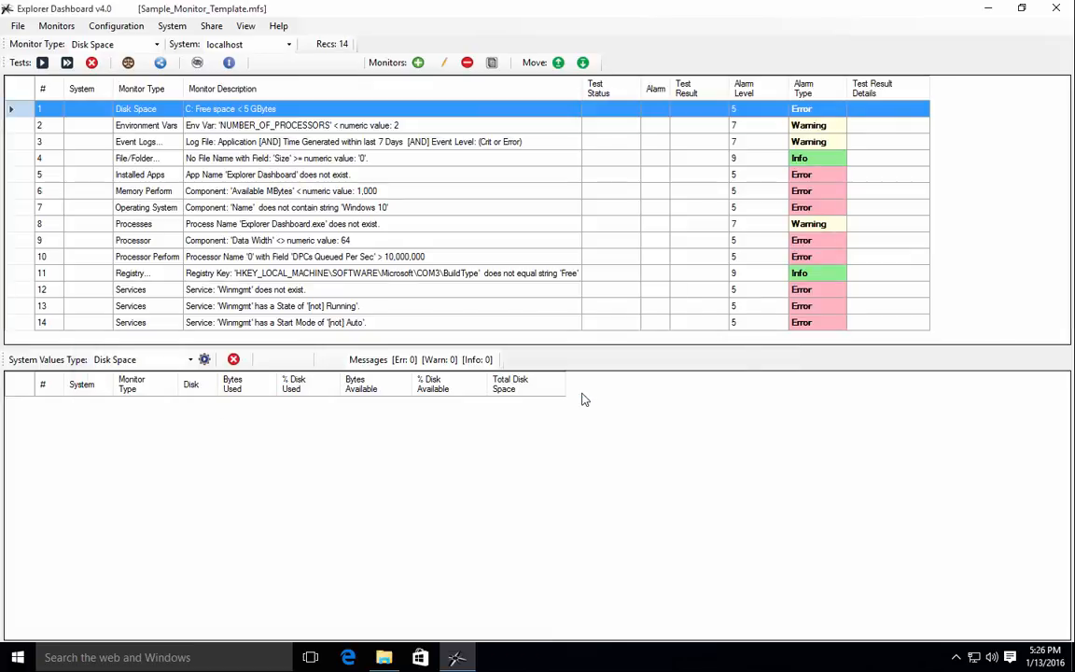
Save a copy of the monitor template as SystemMonitor01 in the default Data folder
left_click(17, 27)
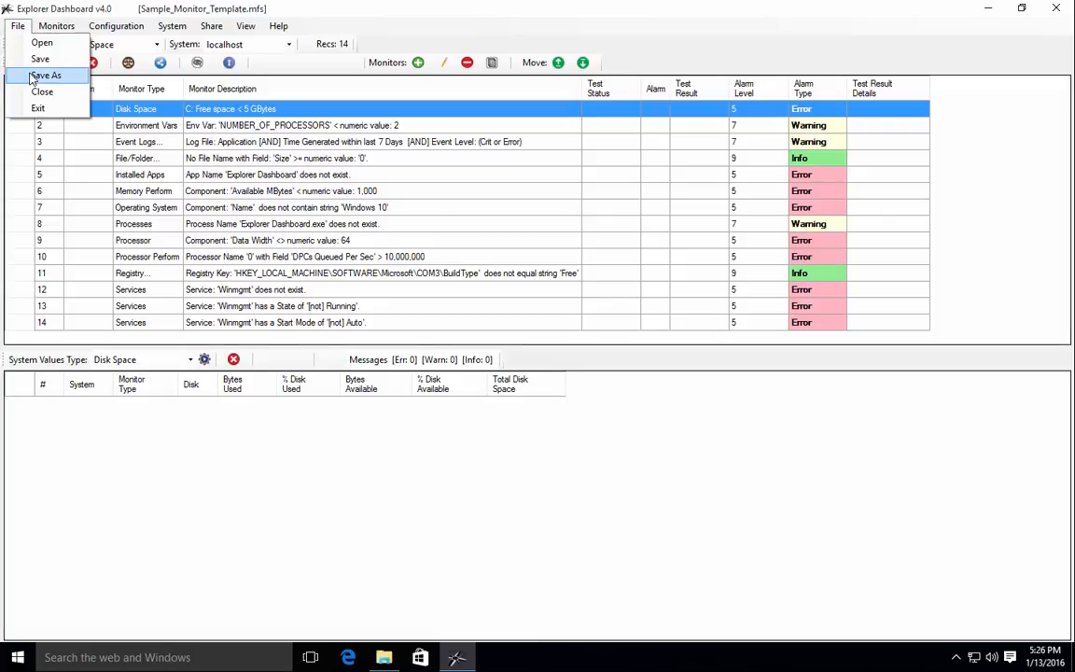
left_click(29, 73)
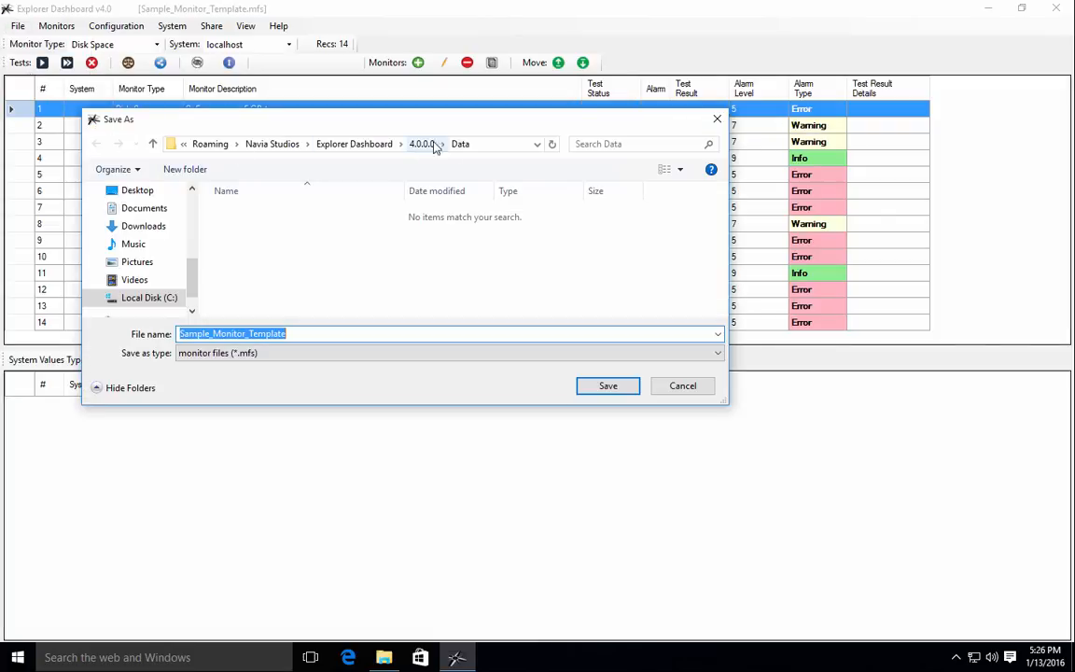
left_click(487, 146)
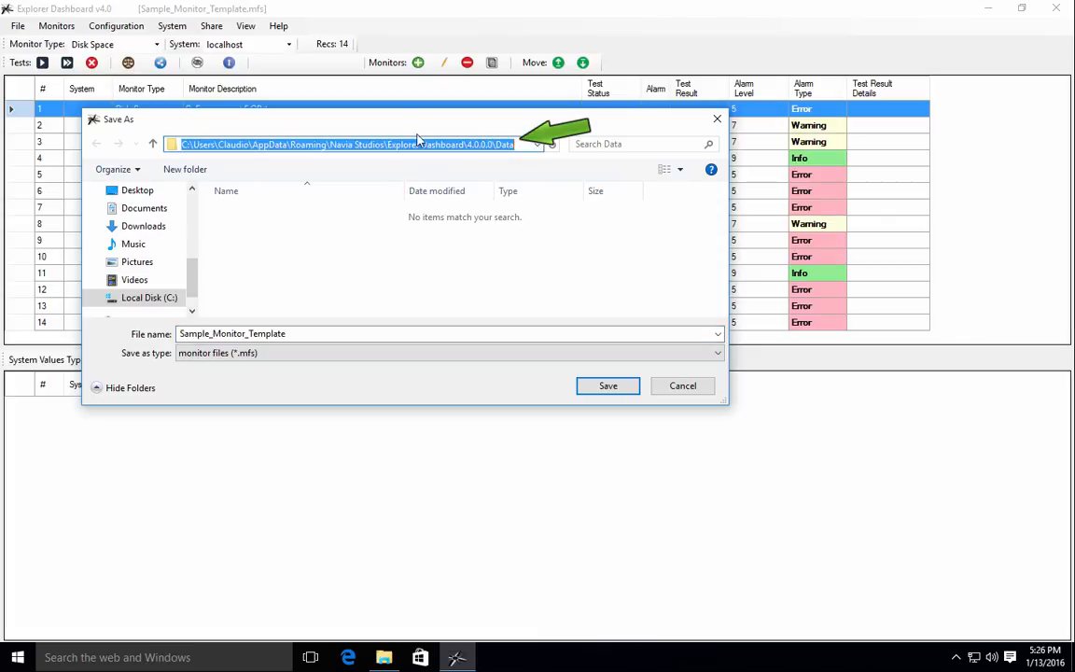
double_click(288, 333)
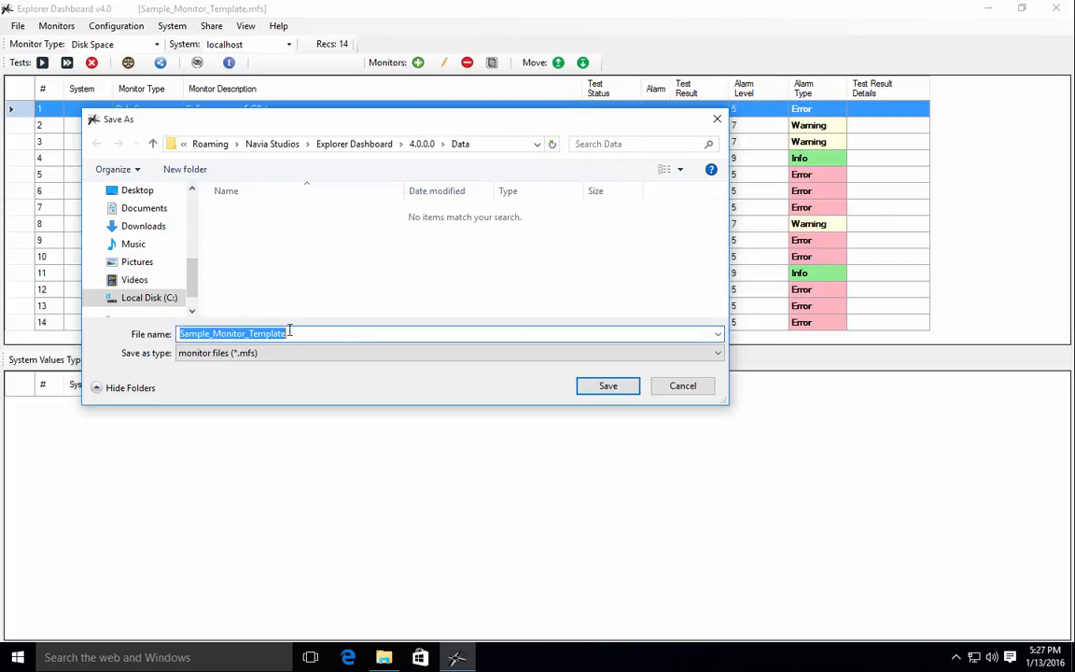
key("BackSpace")
type("Syst")
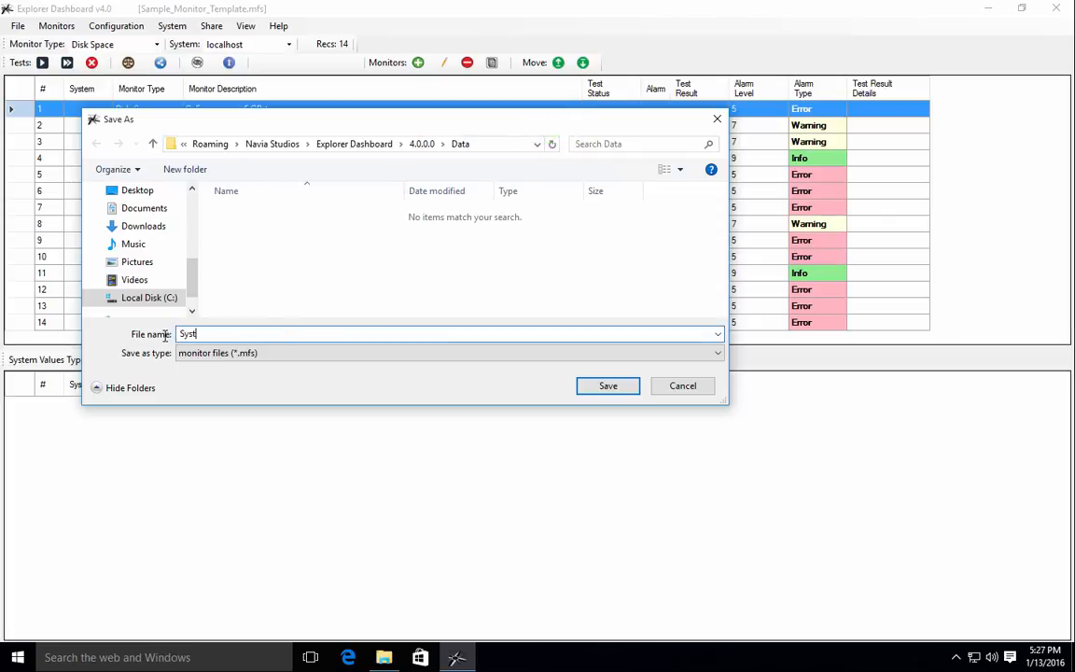
type("emMonitor01")
left_click(583, 390)
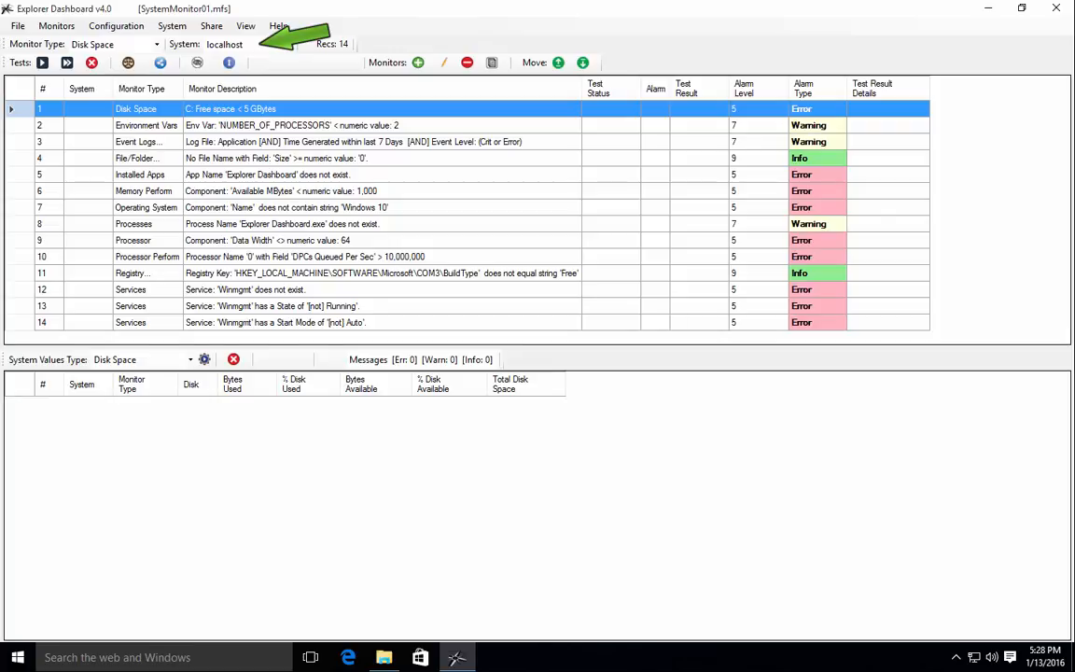
Run all monitor tests against localhost and review the results across all columns
left_click(67, 62)
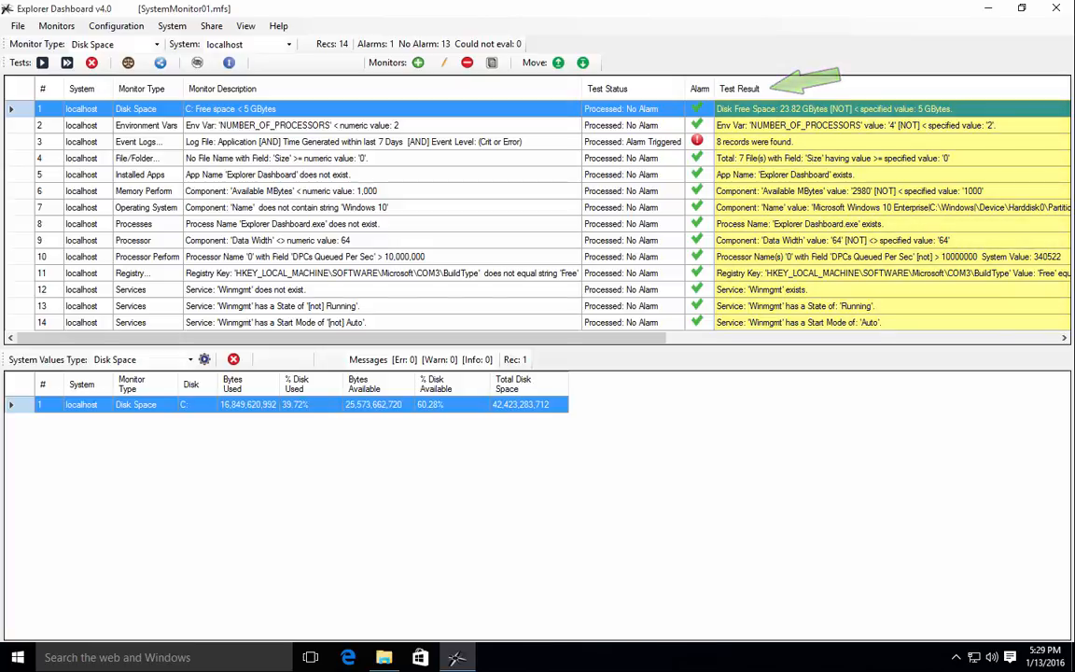
left_click_drag(428, 338, 611, 340)
left_click_drag(638, 383, 837, 394)
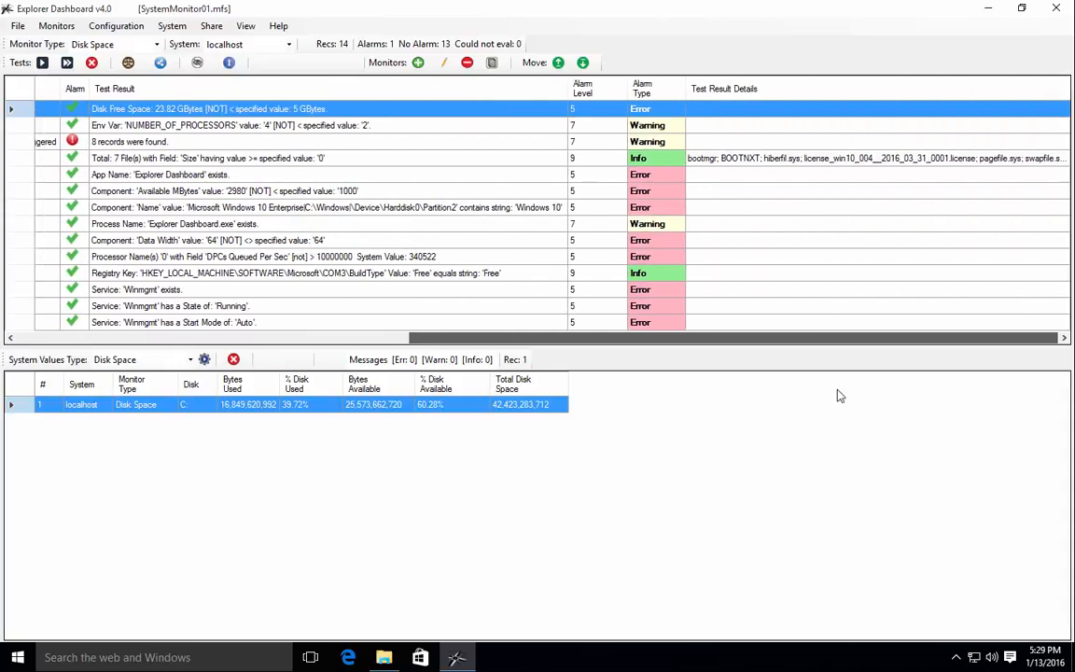
left_click_drag(840, 348, 404, 351)
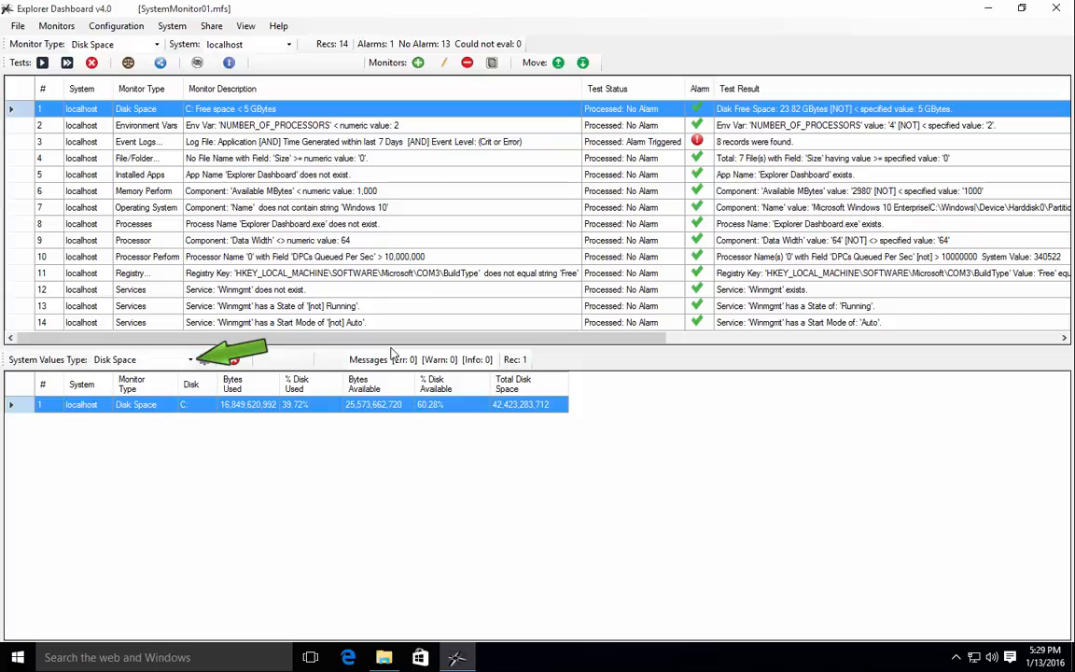
Display the Event Logs system values and inspect the Event Logs monitor's criteria without changing them
left_click(190, 361)
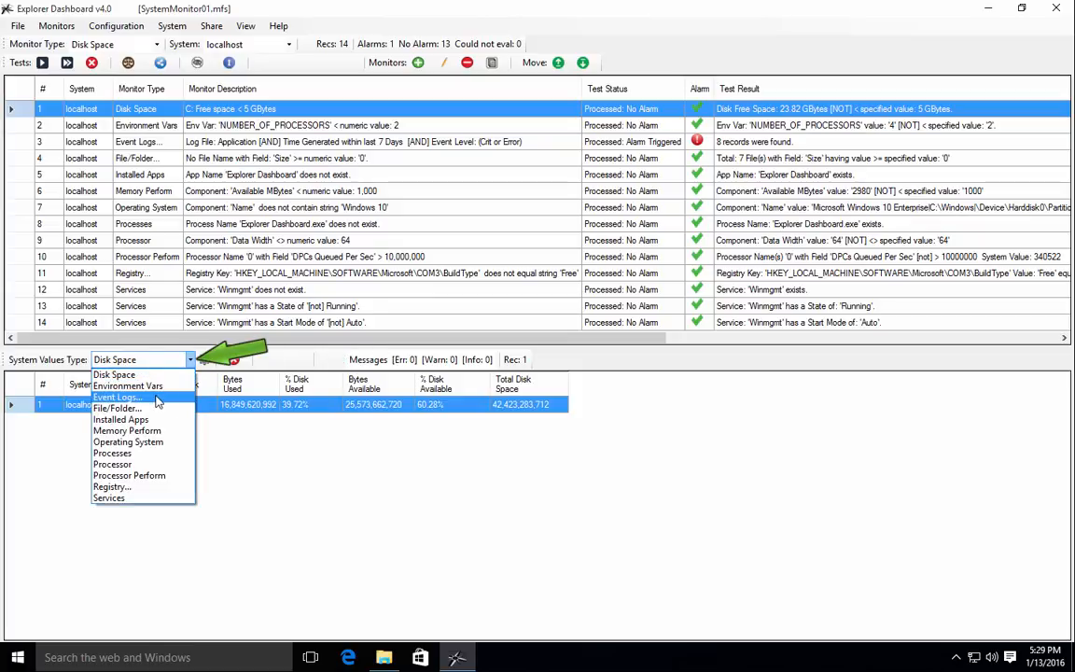
left_click(157, 400)
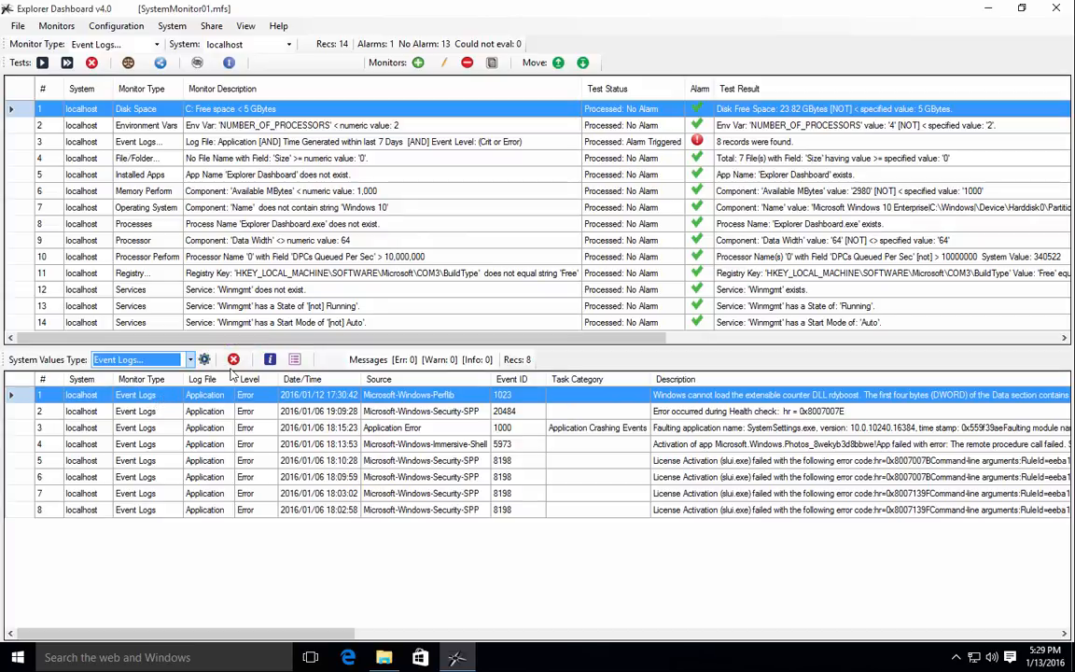
left_click(472, 141)
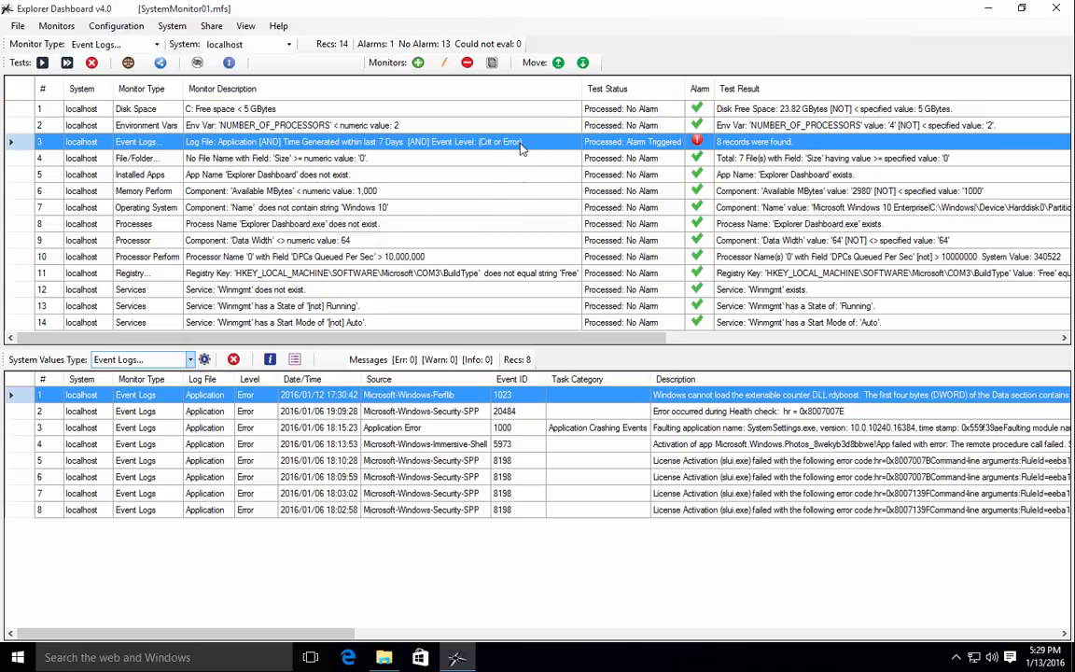
left_click(445, 64)
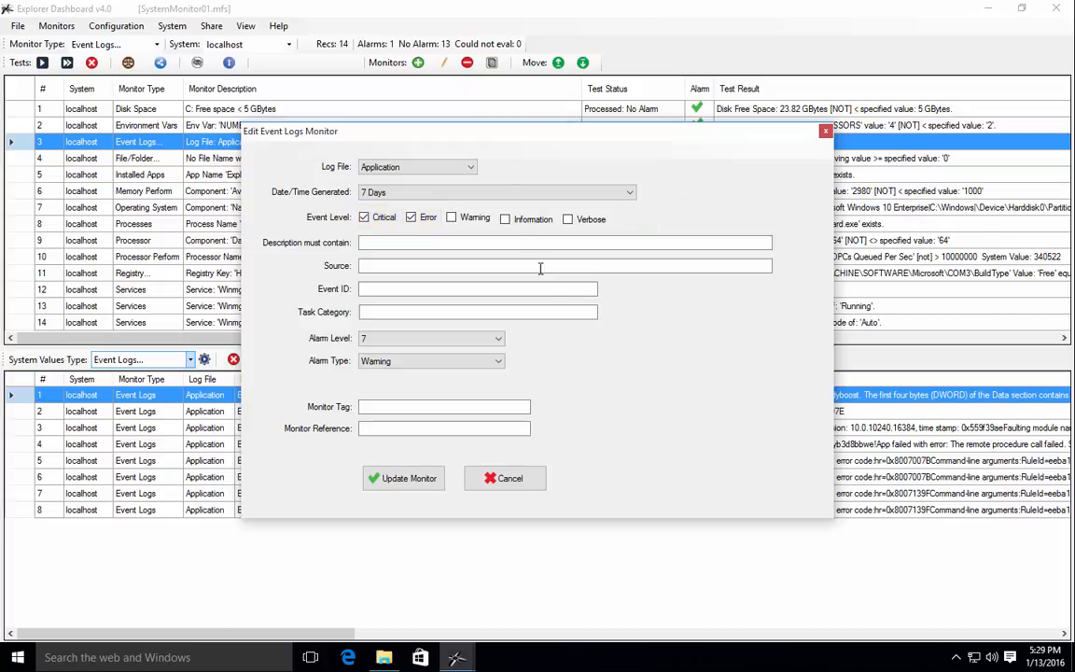
left_click(474, 478)
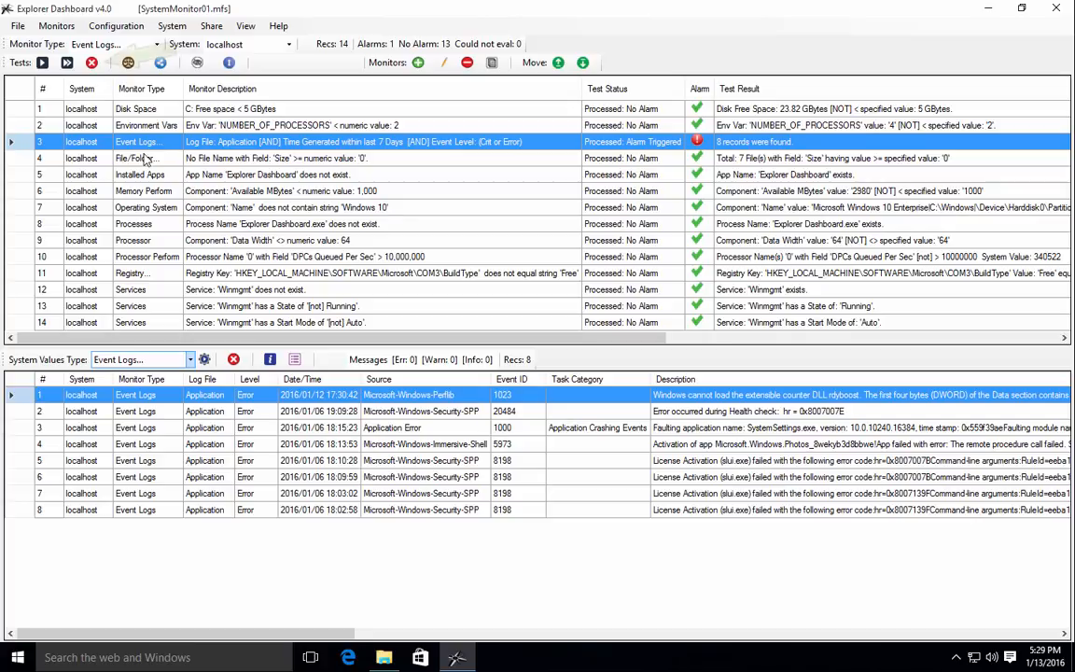
Clear the test results and run all monitor tests against the system svr2012_01
left_click(92, 64)
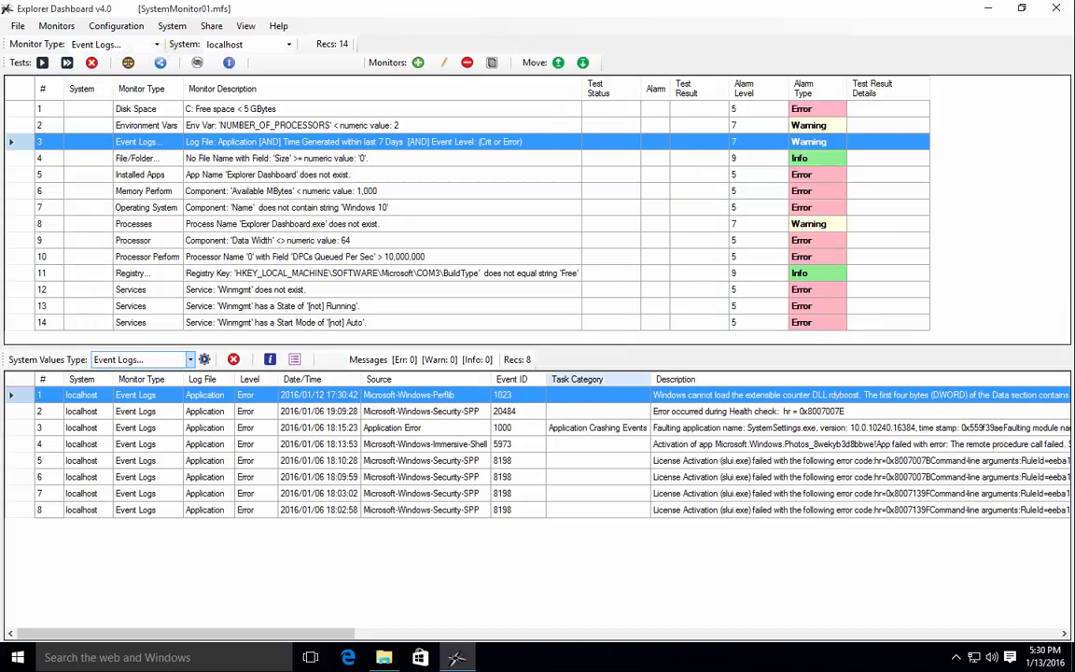
left_click(288, 44)
left_click(248, 67)
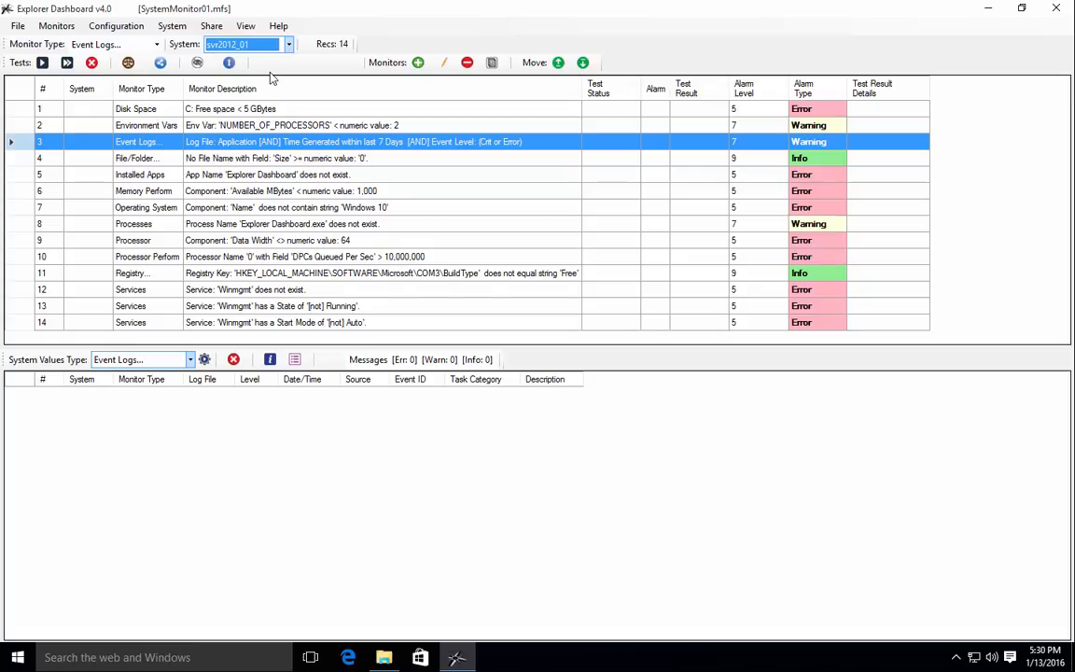
left_click(67, 63)
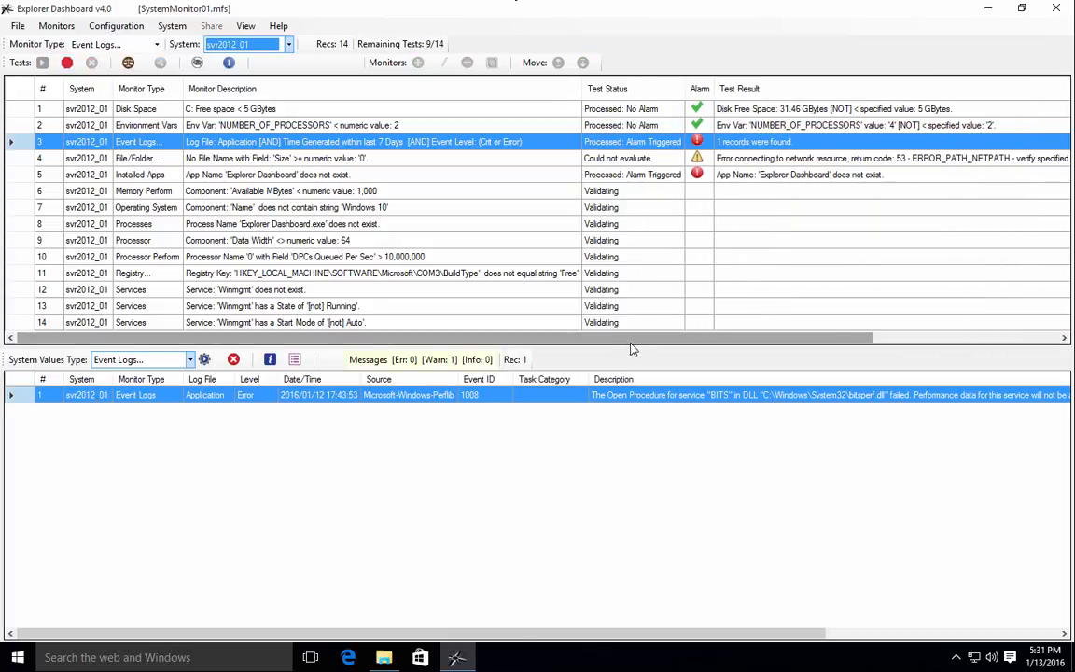
Examine the svr2012_01 test results and the criteria of the Event Logs monitor
left_click_drag(623, 339, 778, 350)
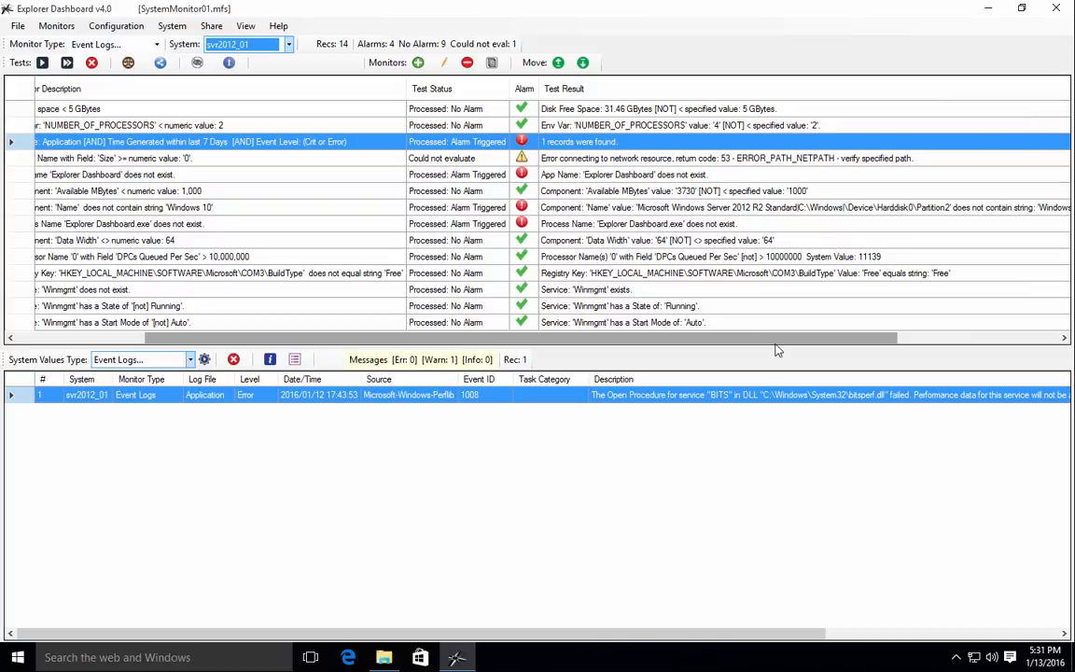
left_click_drag(780, 344, 588, 360)
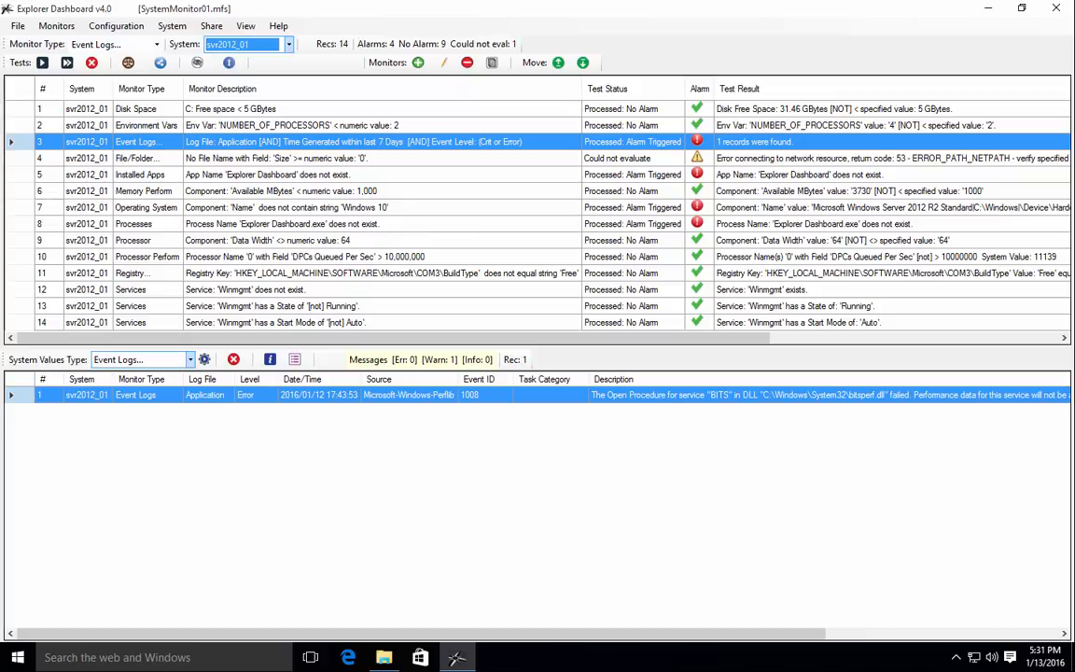
double_click(570, 141)
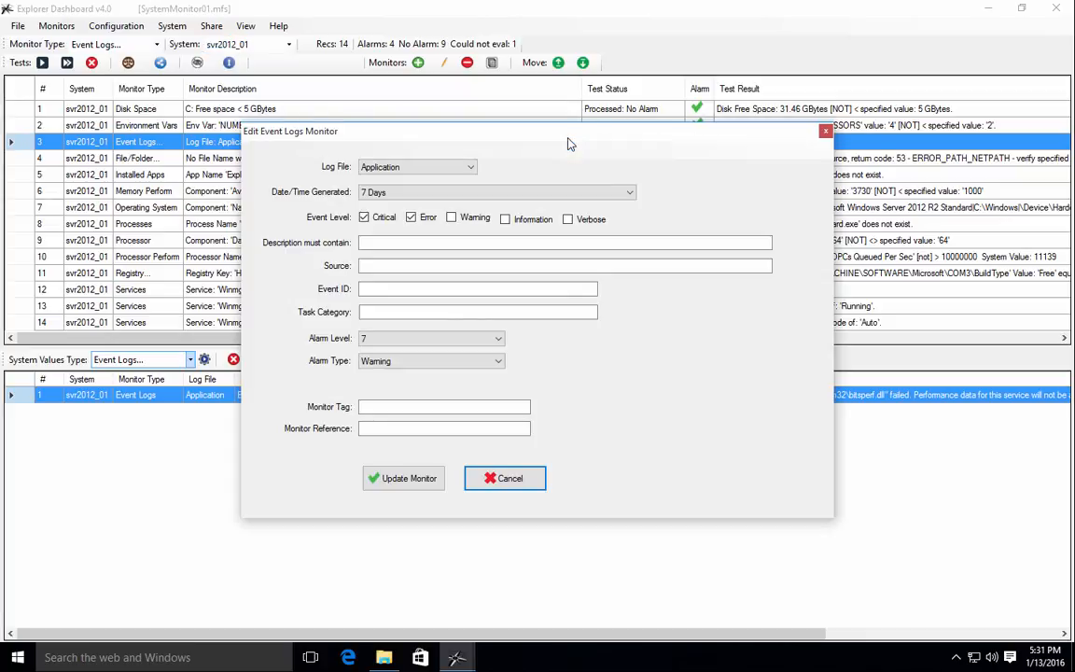
left_click(825, 133)
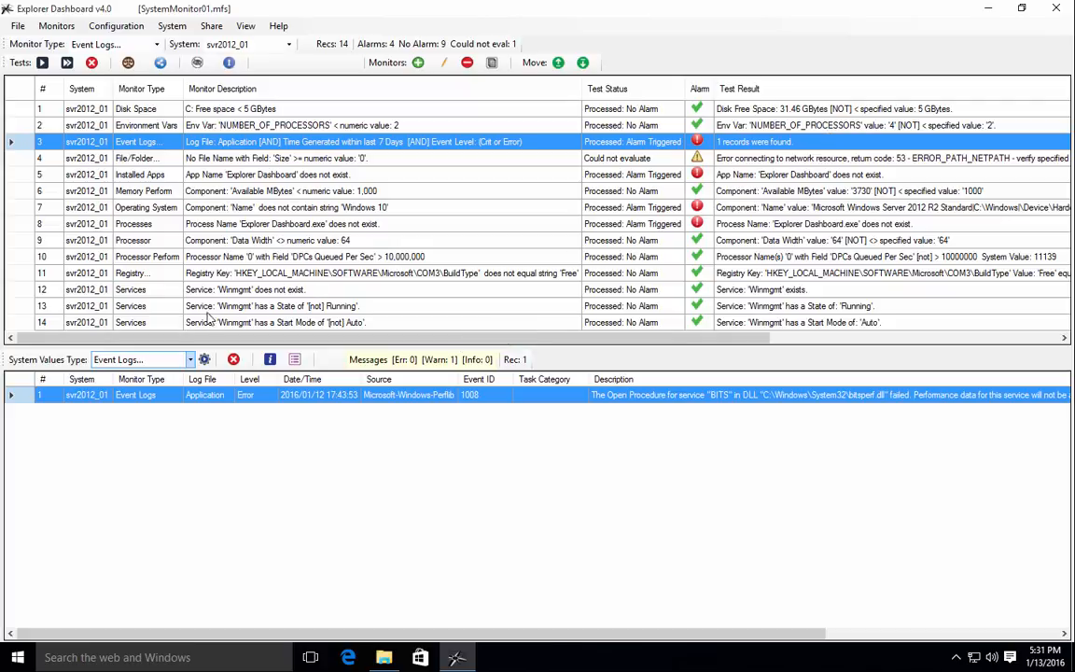
Display the File/Folder system values and inspect the File/Folder monitor's criteria without changing them
left_click(188, 359)
left_click(164, 408)
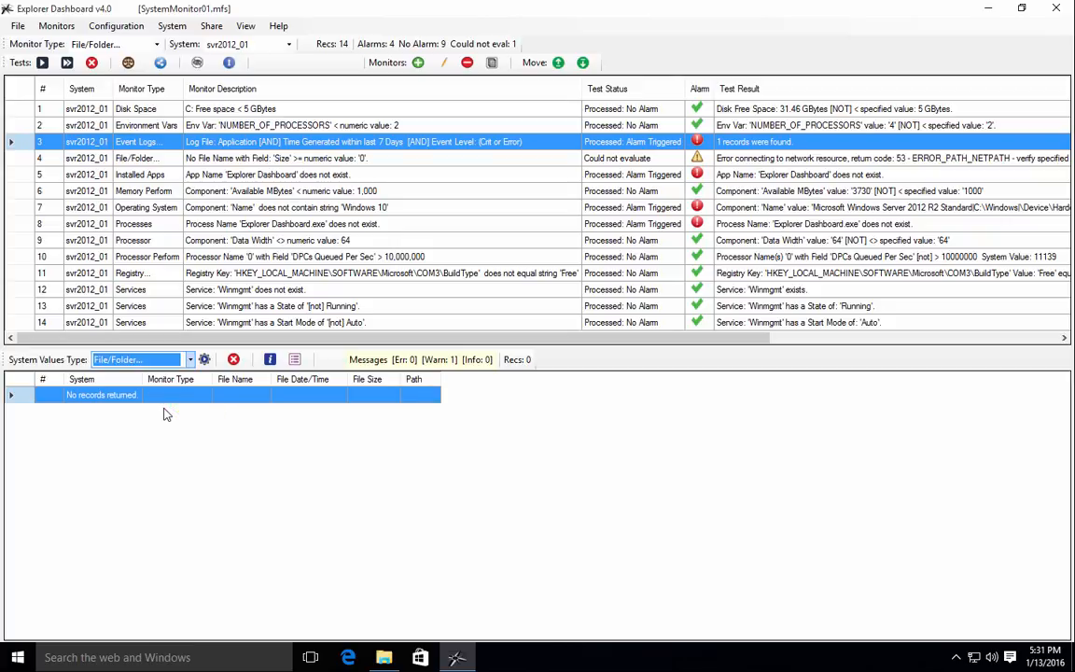
left_click(757, 160)
double_click(757, 161)
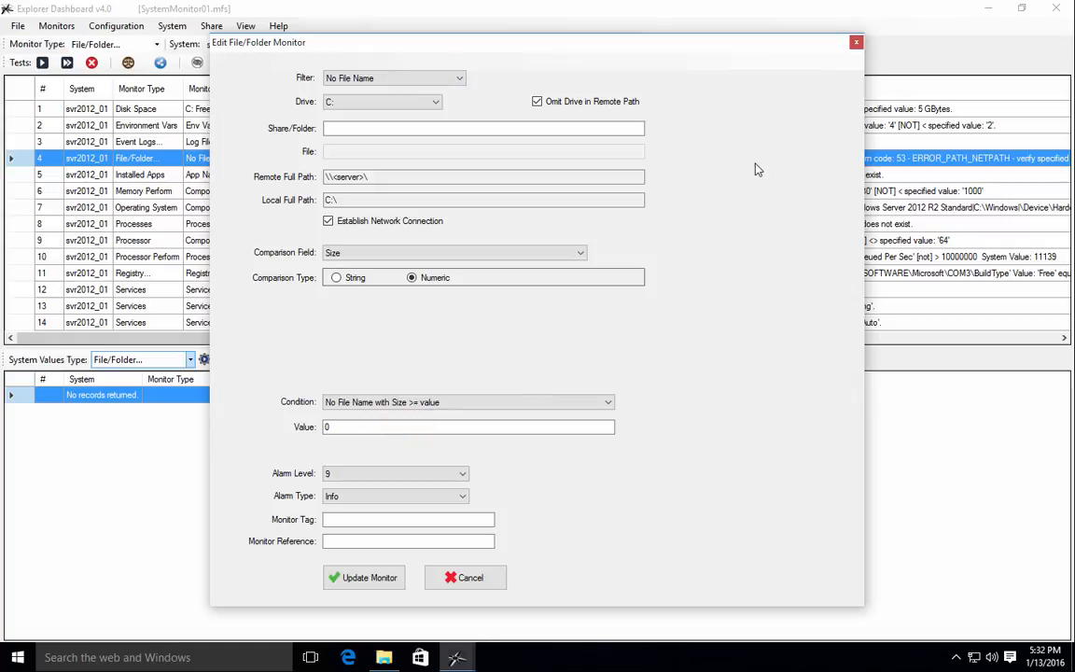
left_click(472, 579)
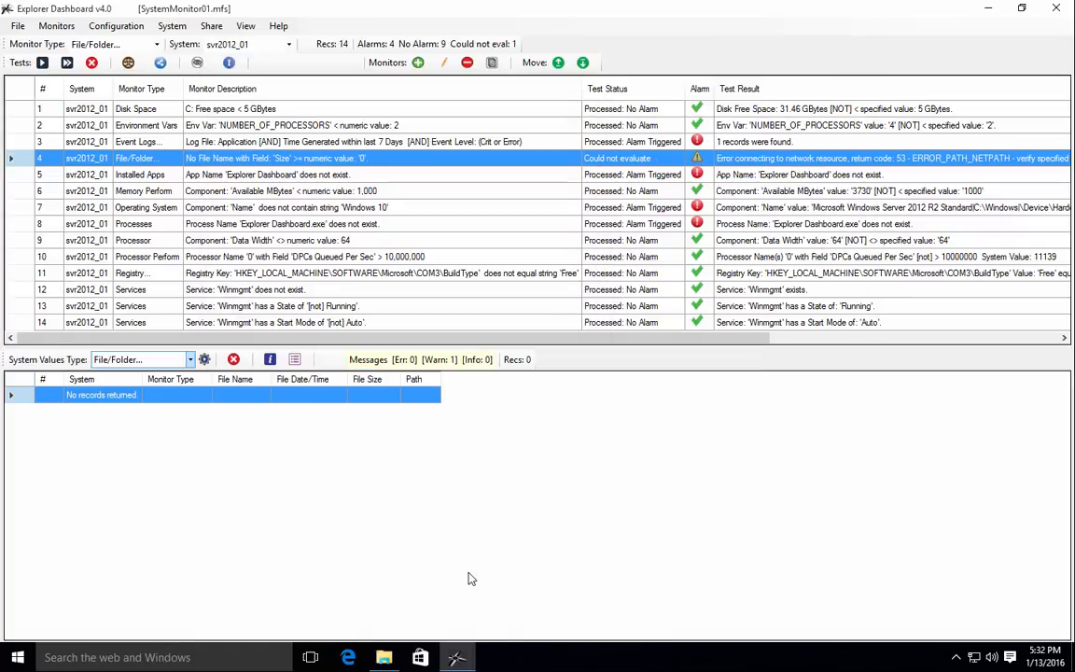
Set the svr2012_01 File/Folder value criteria to Other Drive/Share with the share/folder specified manually
left_click(206, 360)
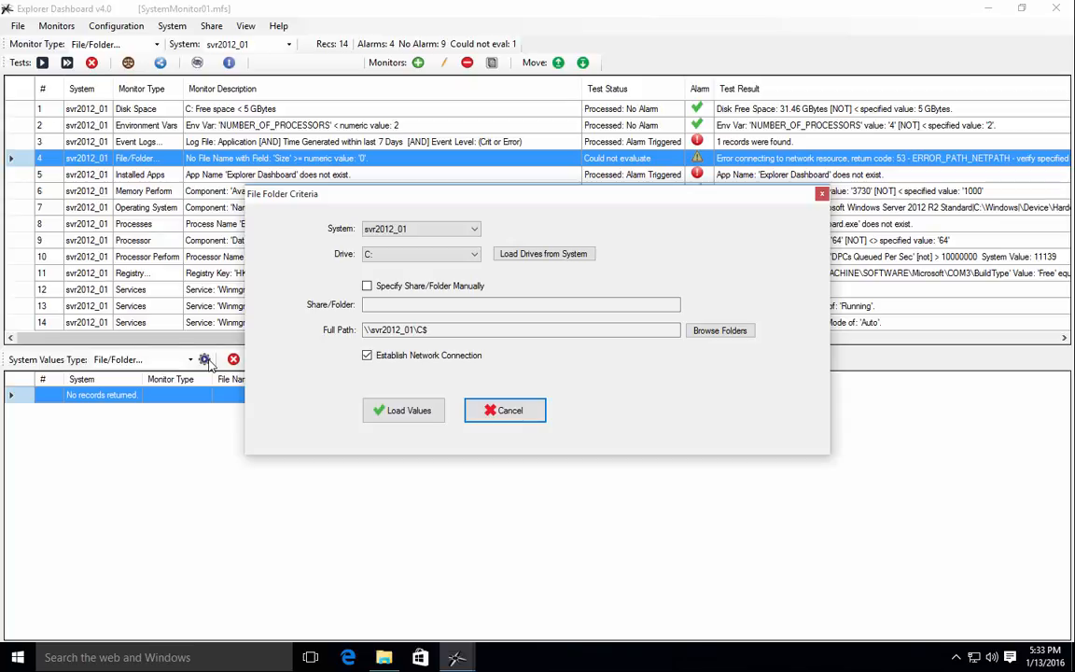
left_click(474, 255)
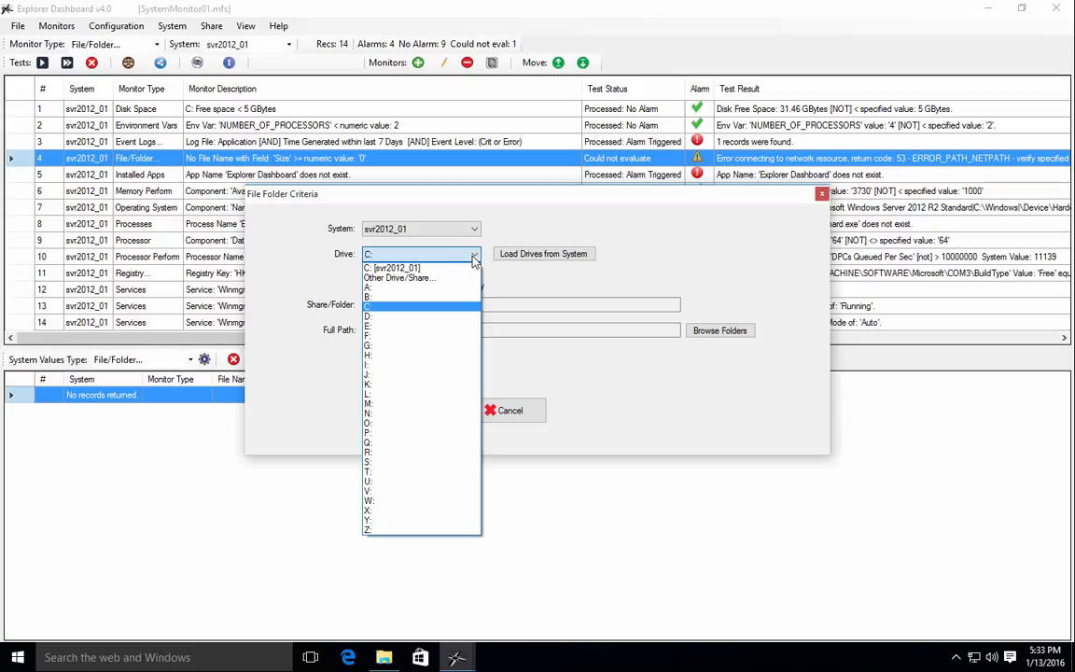
left_click(446, 278)
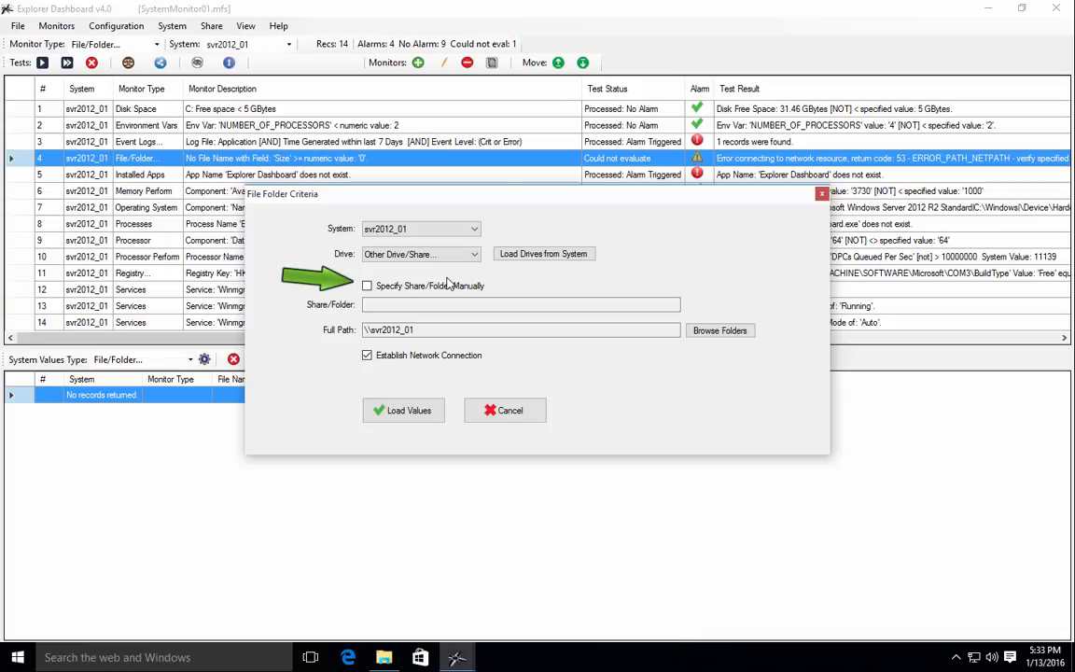
left_click(439, 287)
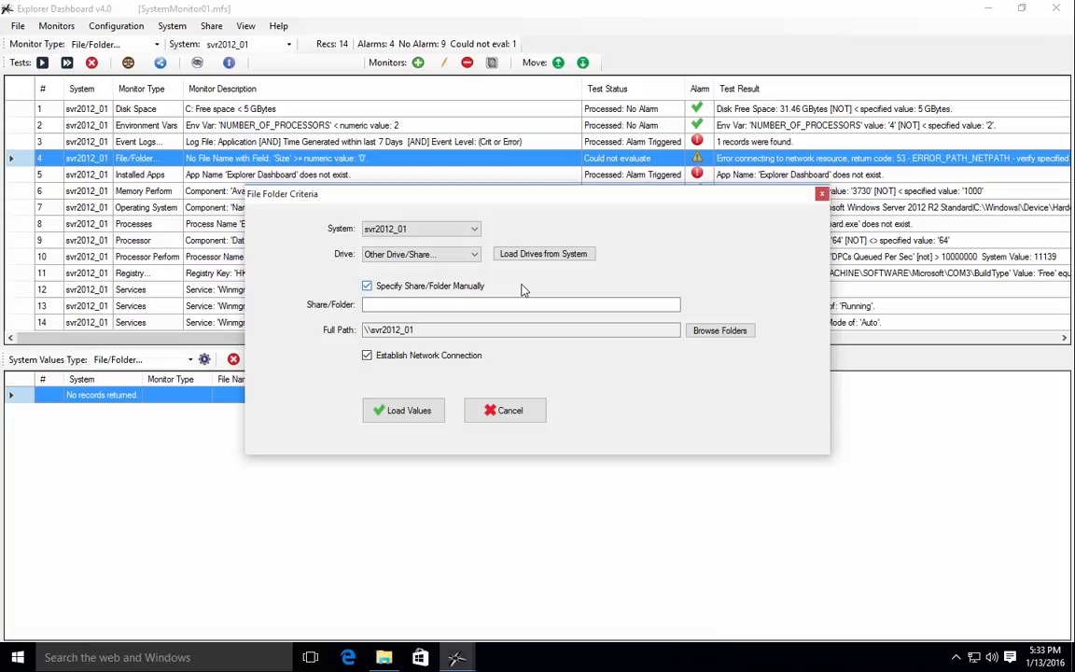
Choose the servershare network folder on svr2012_01 as the share and load its file values
left_click(719, 331)
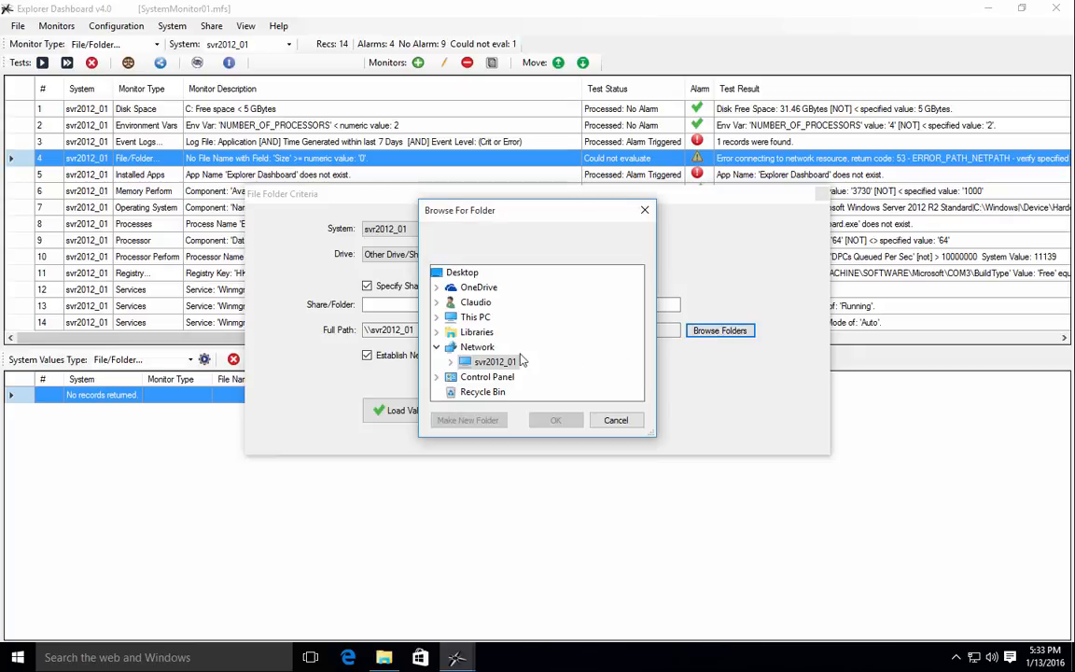
left_click(451, 363)
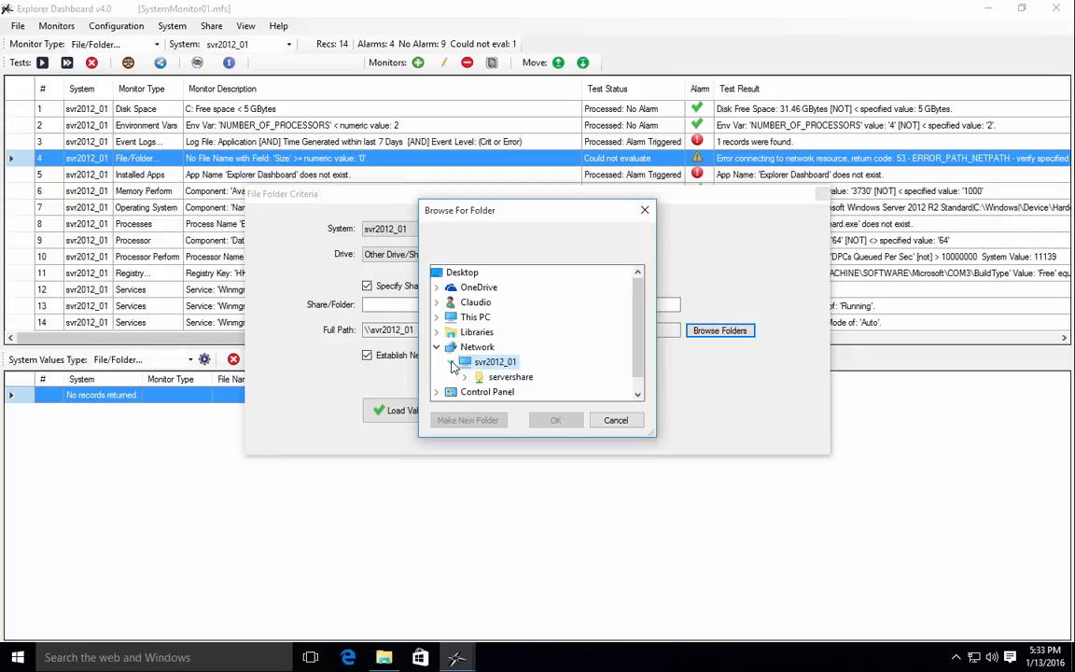
left_click(496, 378)
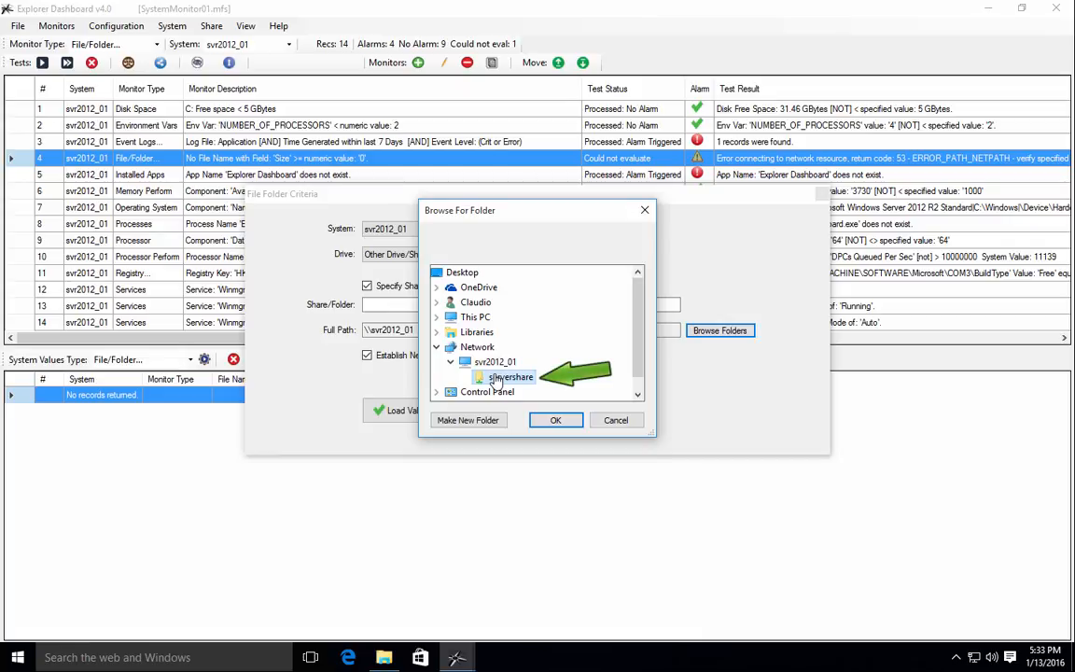
left_click(552, 420)
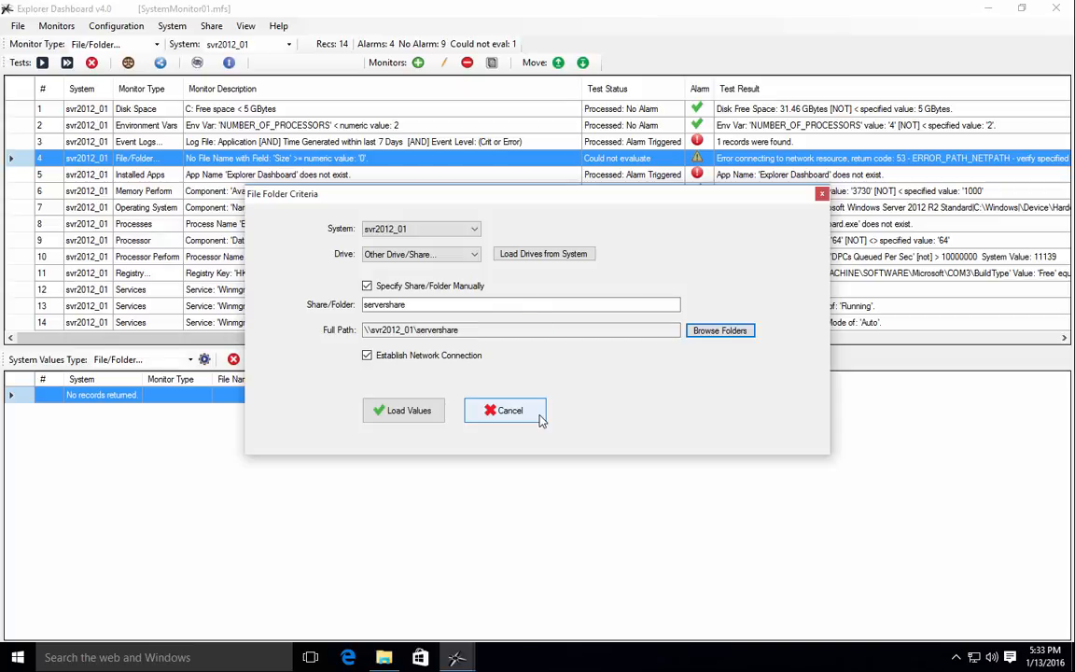
left_click(382, 410)
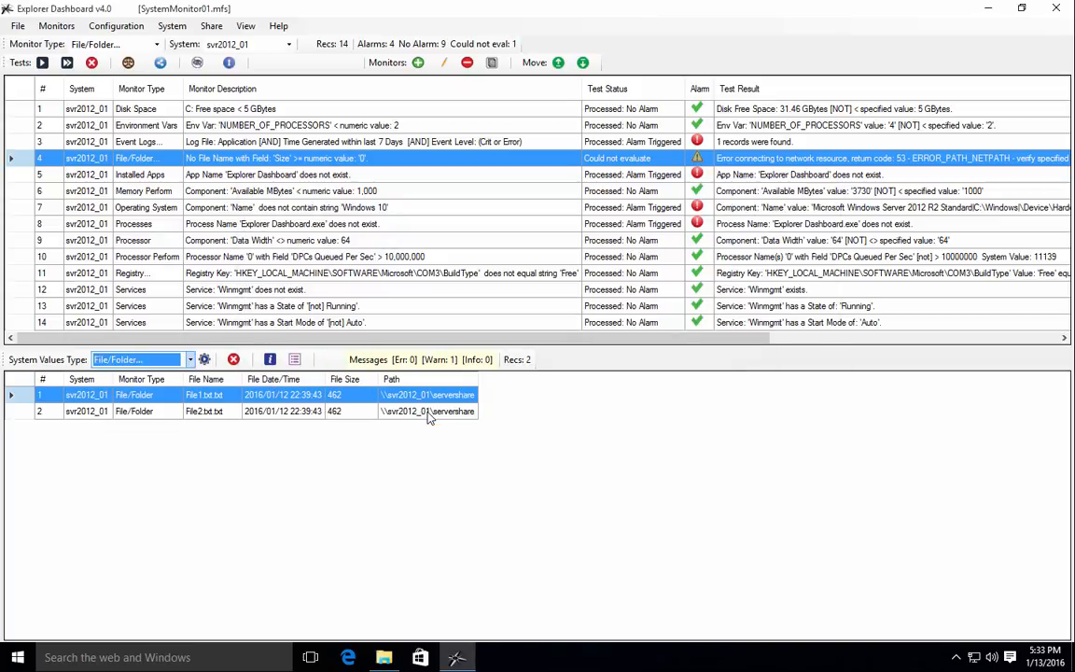
left_click(501, 409)
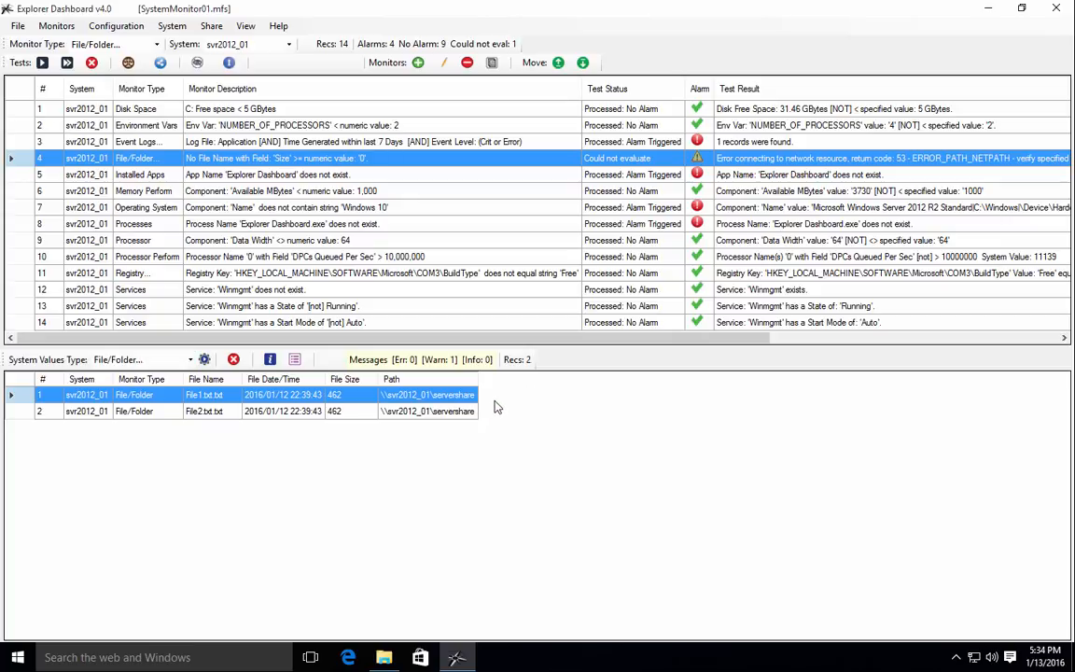
Set the File/Folder monitor's share/folder to servershare, update the monitor and rerun the monitor tests
double_click(525, 161)
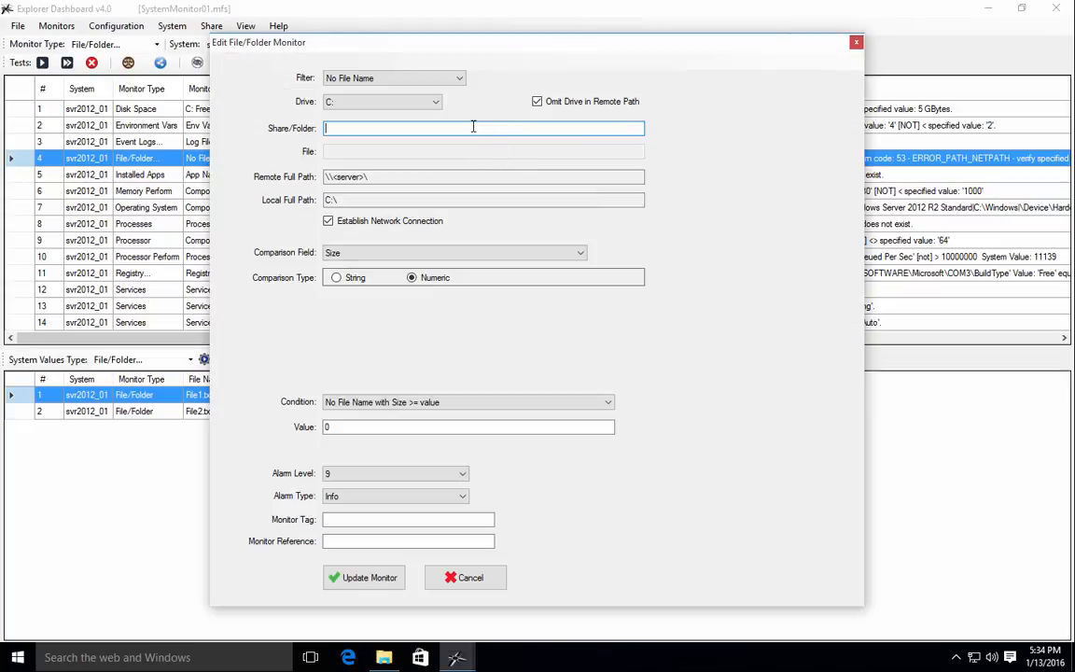
type("servershare")
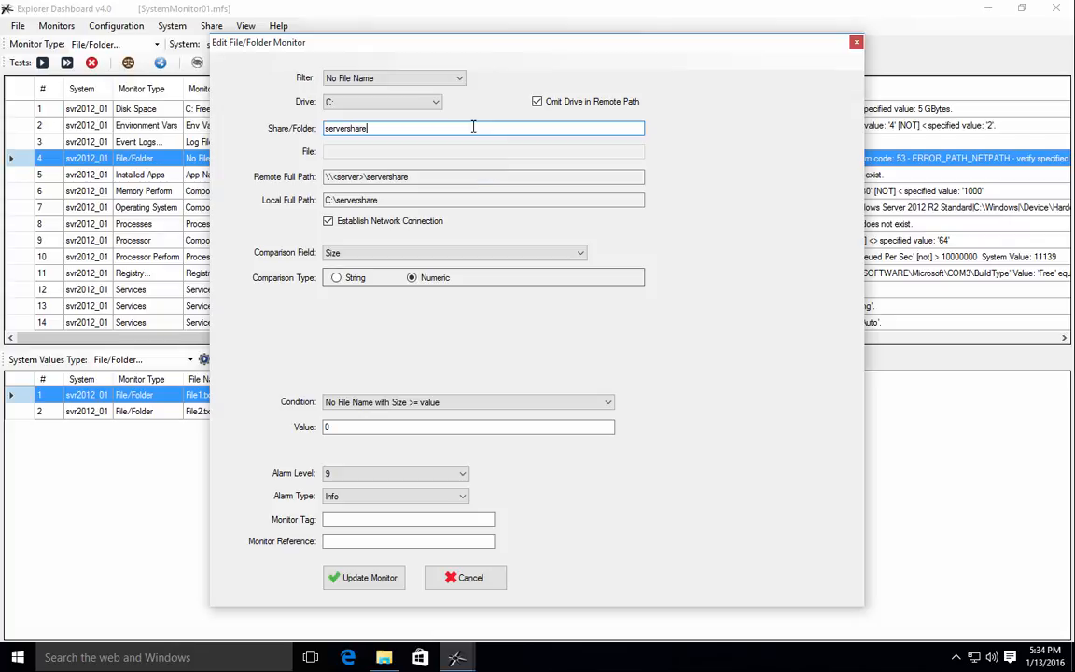
left_click(382, 578)
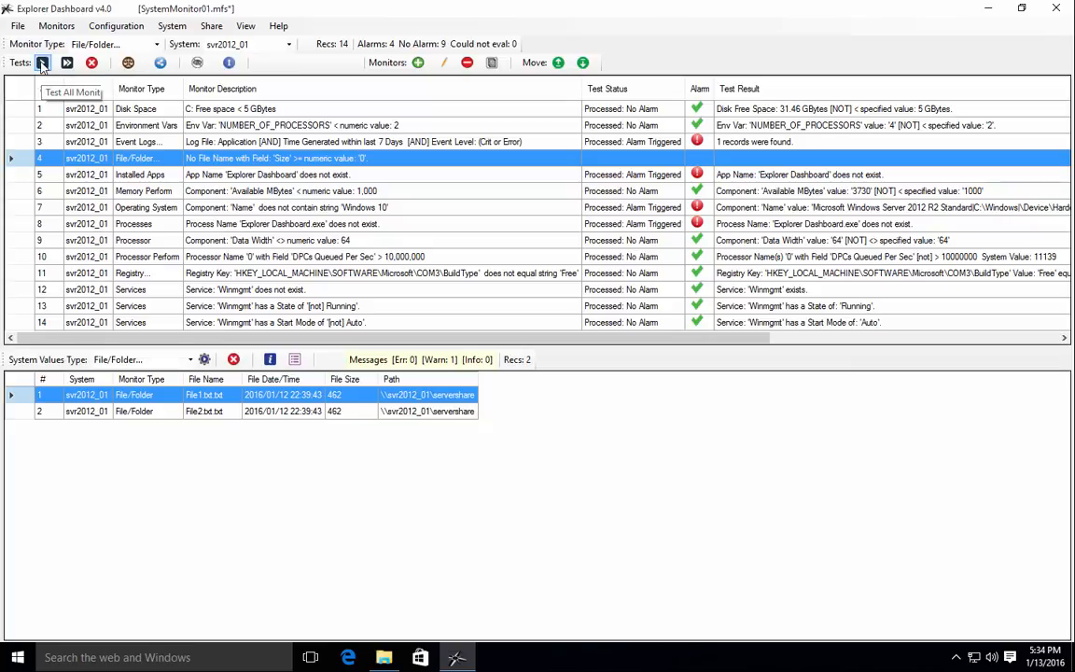
left_click(42, 62)
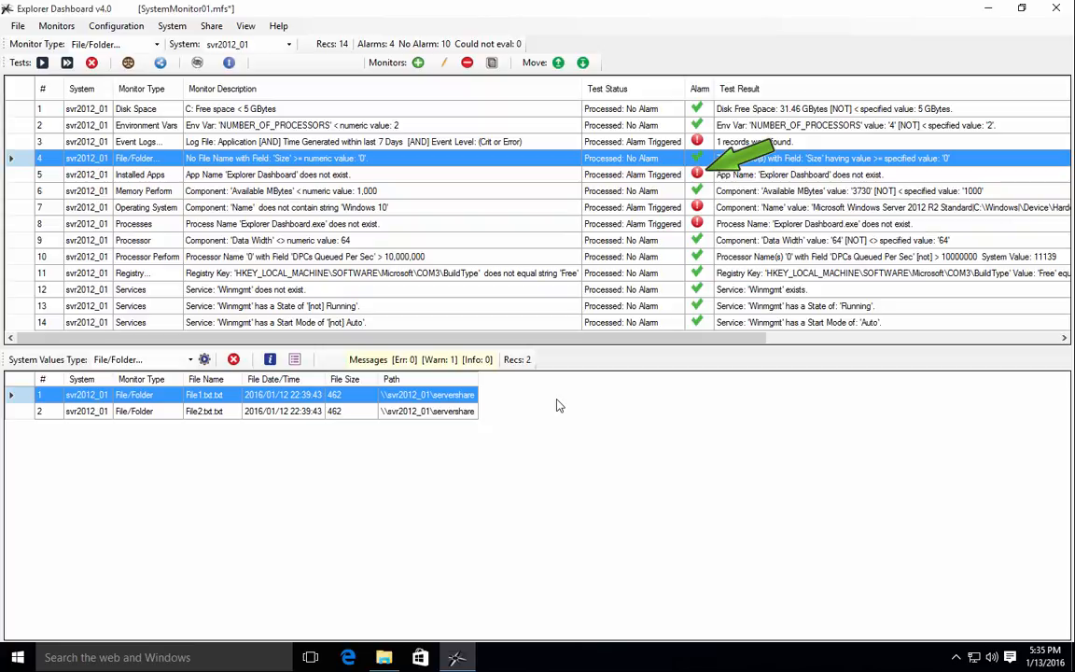
Display the Installed Apps system values for svr2012_01
left_click(190, 359)
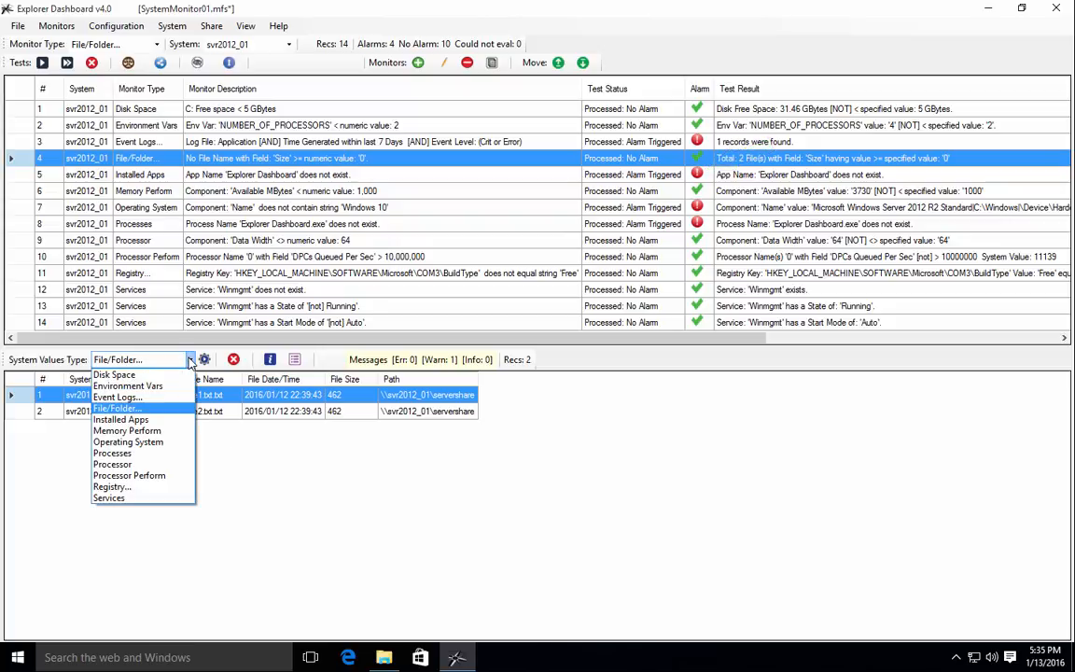
left_click(143, 421)
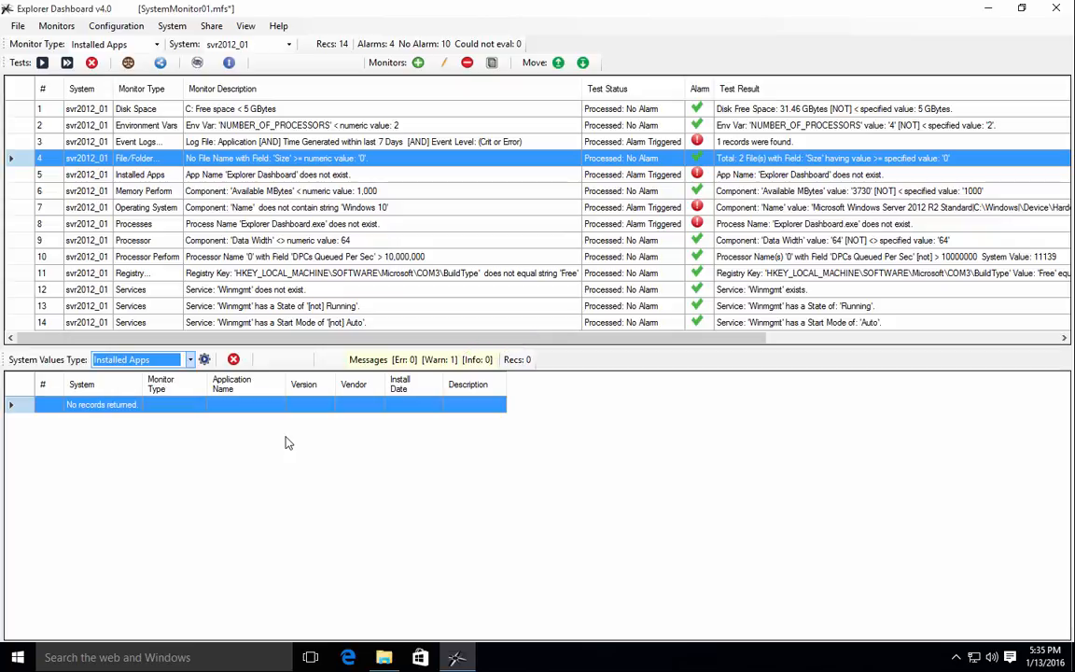
Open the system messages, review the logged warning in full view and delete all messages
left_click(392, 360)
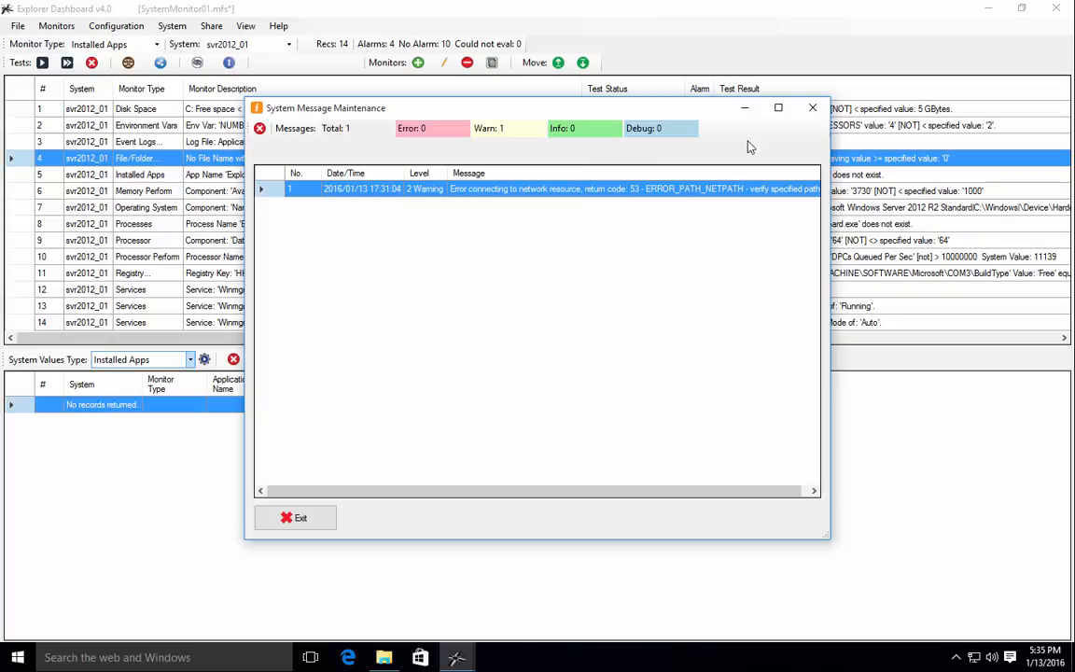
left_click(779, 108)
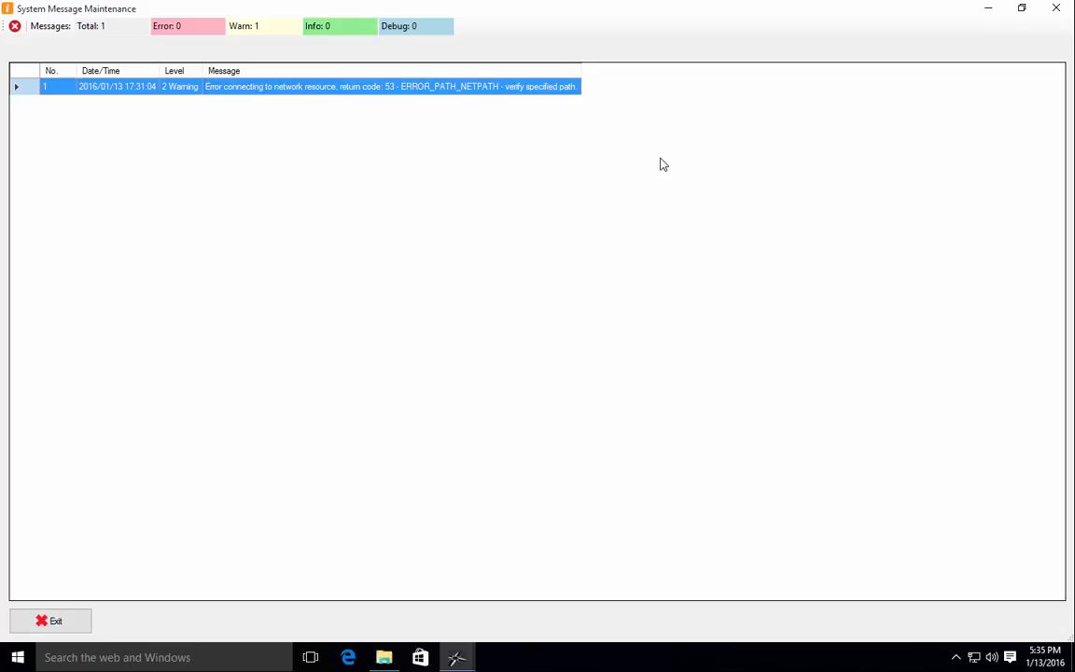
left_click(13, 24)
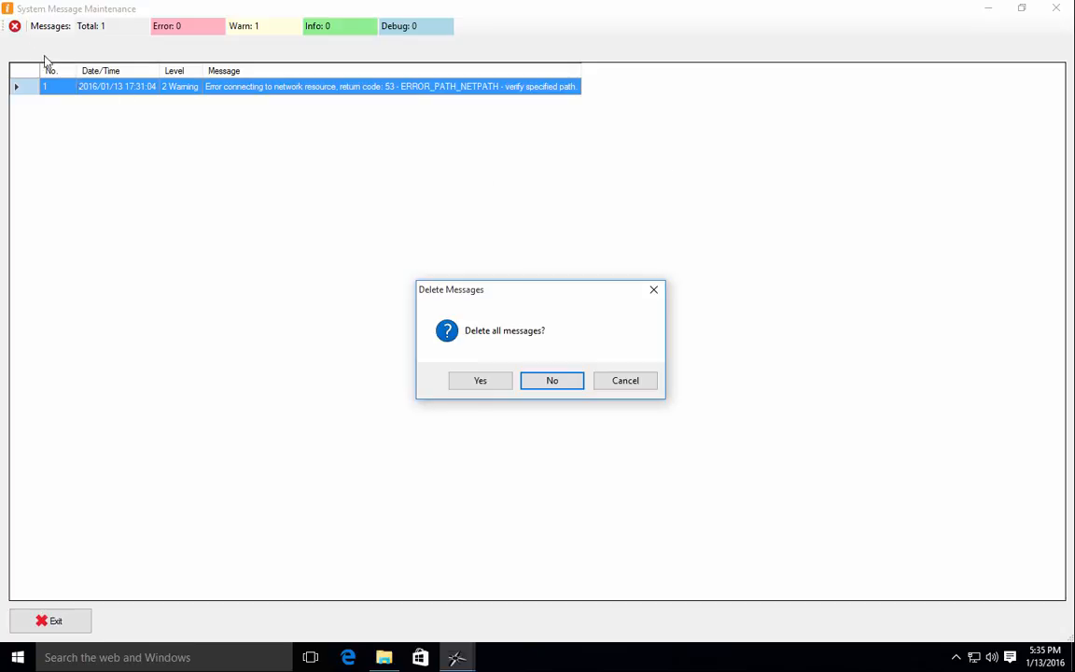
left_click(477, 380)
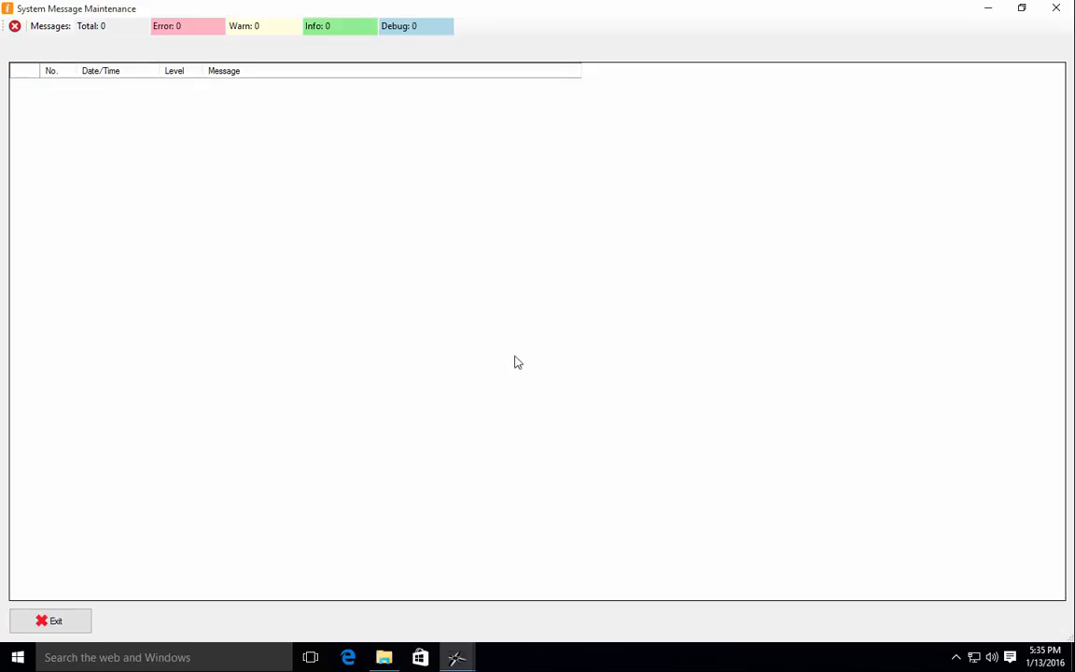
left_click(1057, 11)
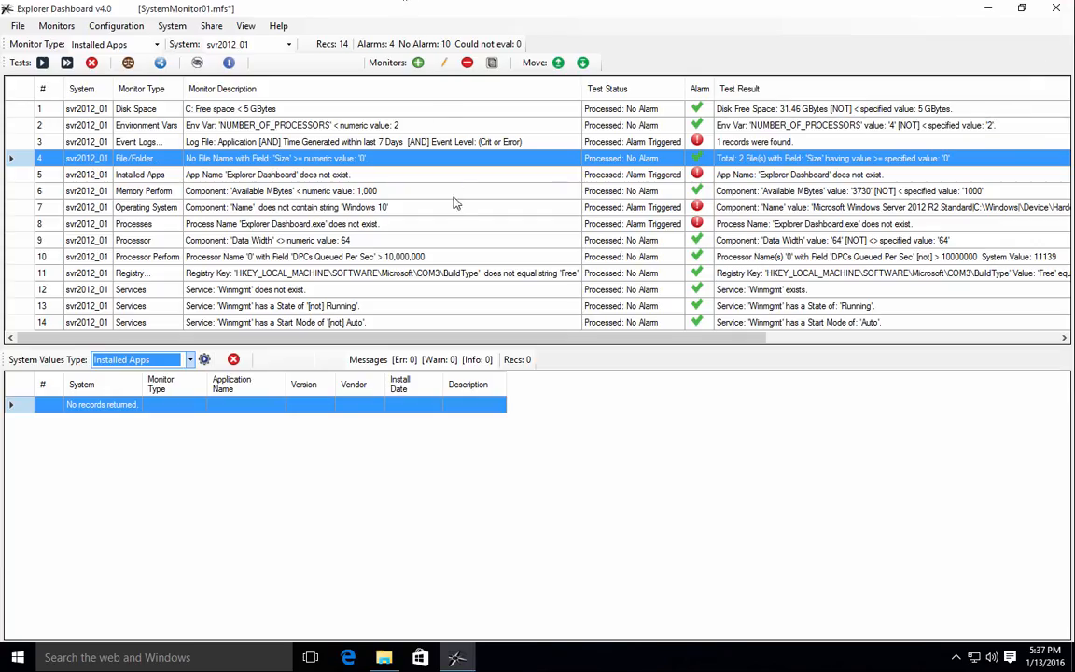
Display the Operating System values for svr2012_01 and examine the Name entry
left_click(455, 210)
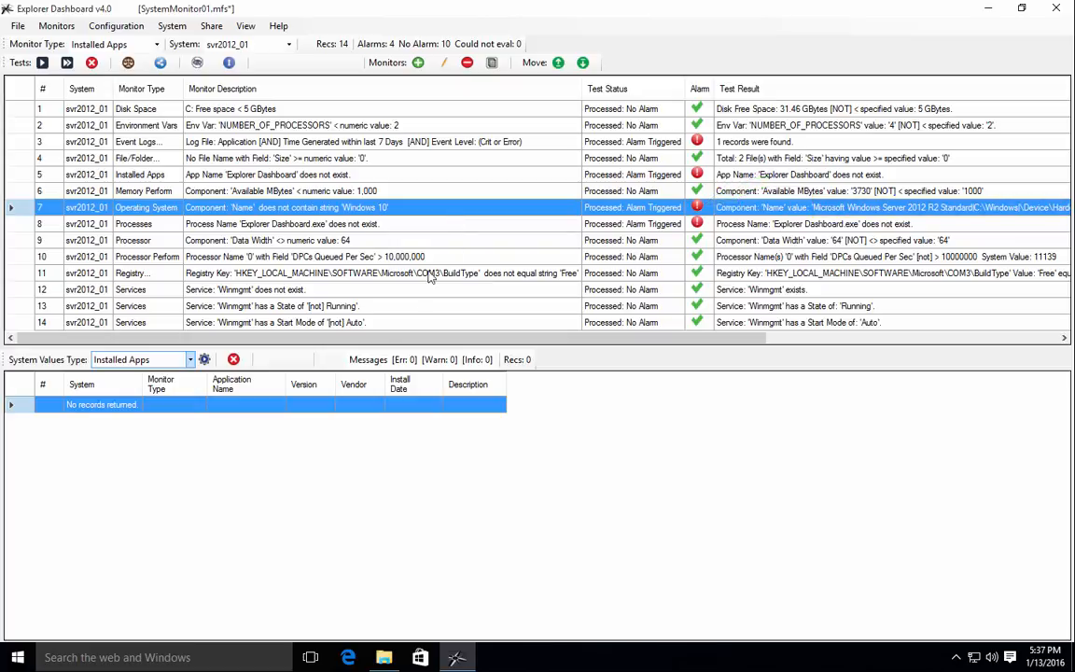
left_click(190, 359)
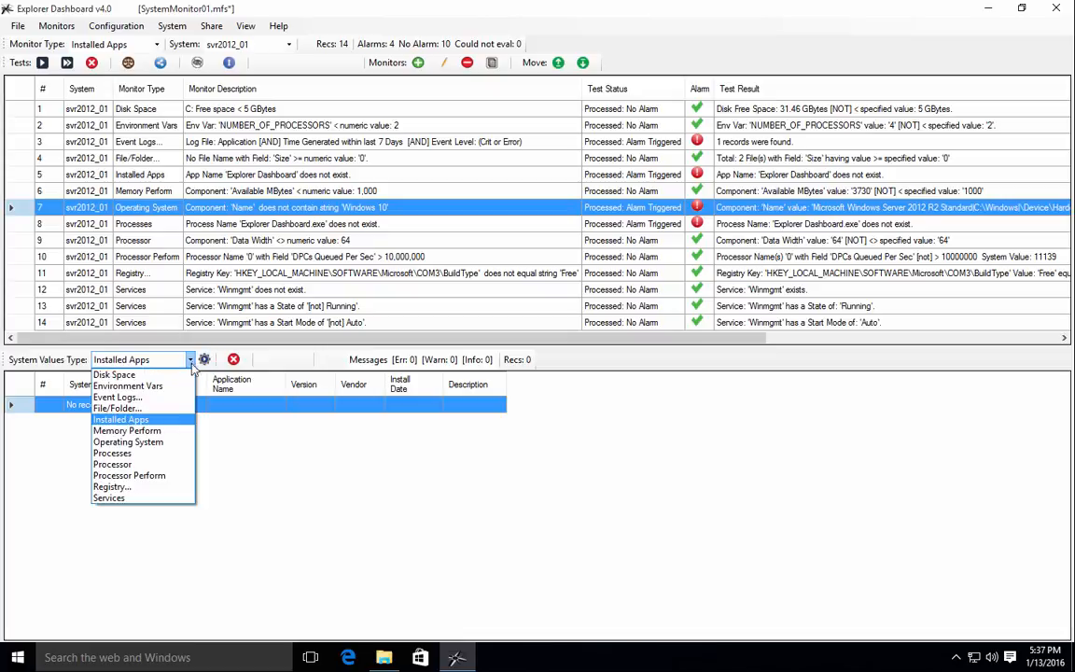
left_click(139, 443)
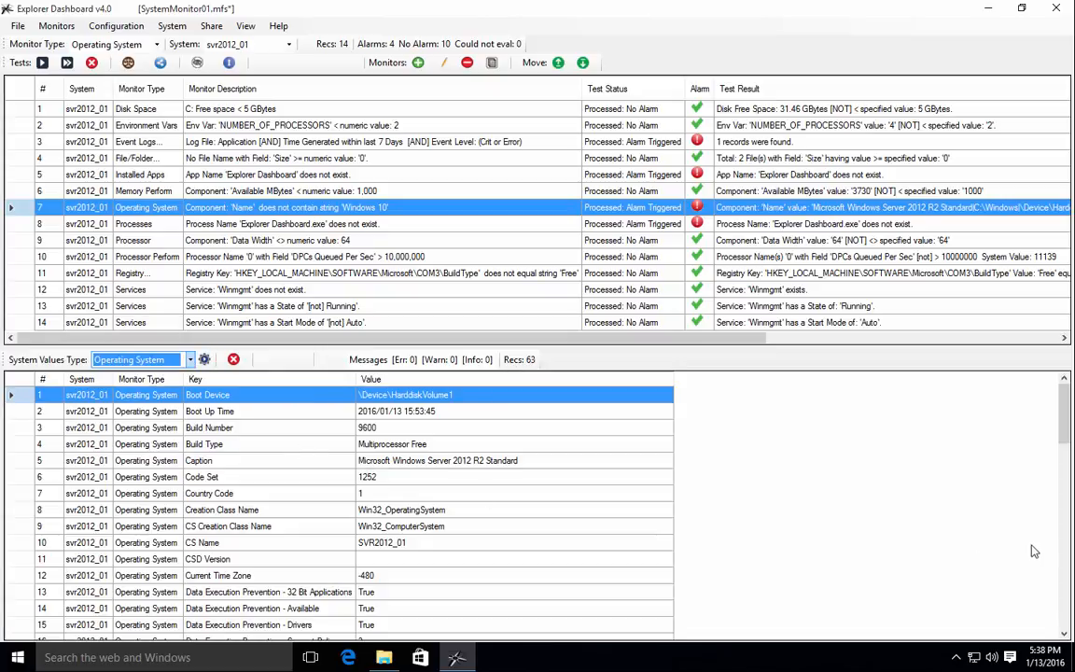
left_click(1065, 546)
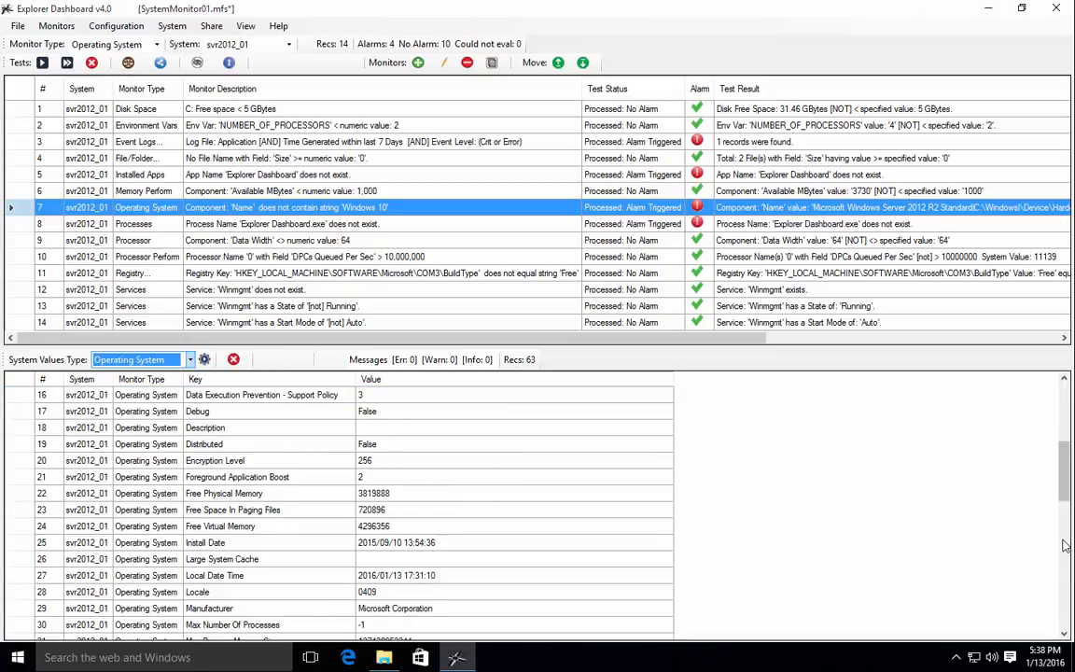
left_click(1065, 546)
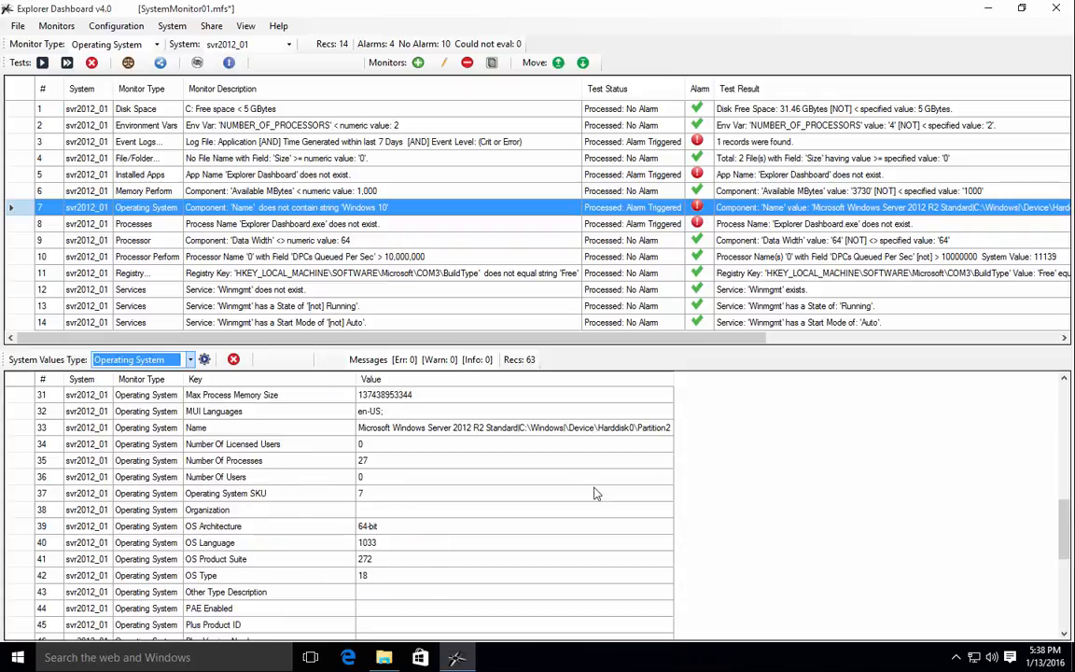
left_click(475, 430)
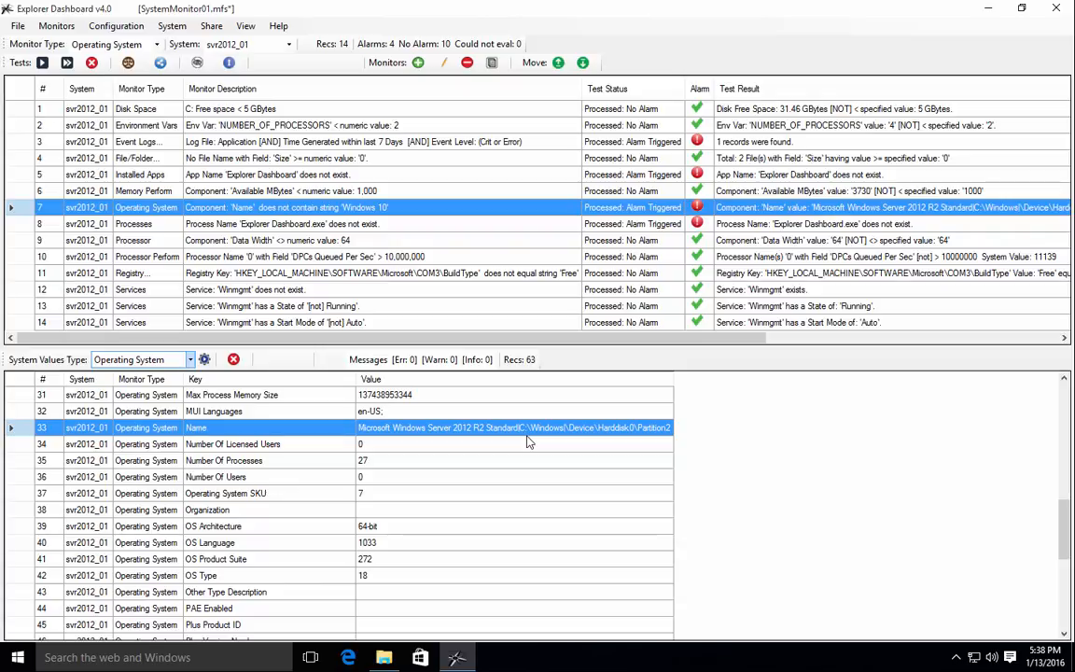
Set the comparison string of the Operating System monitor to "Server 2012" and update the monitor
double_click(772, 210)
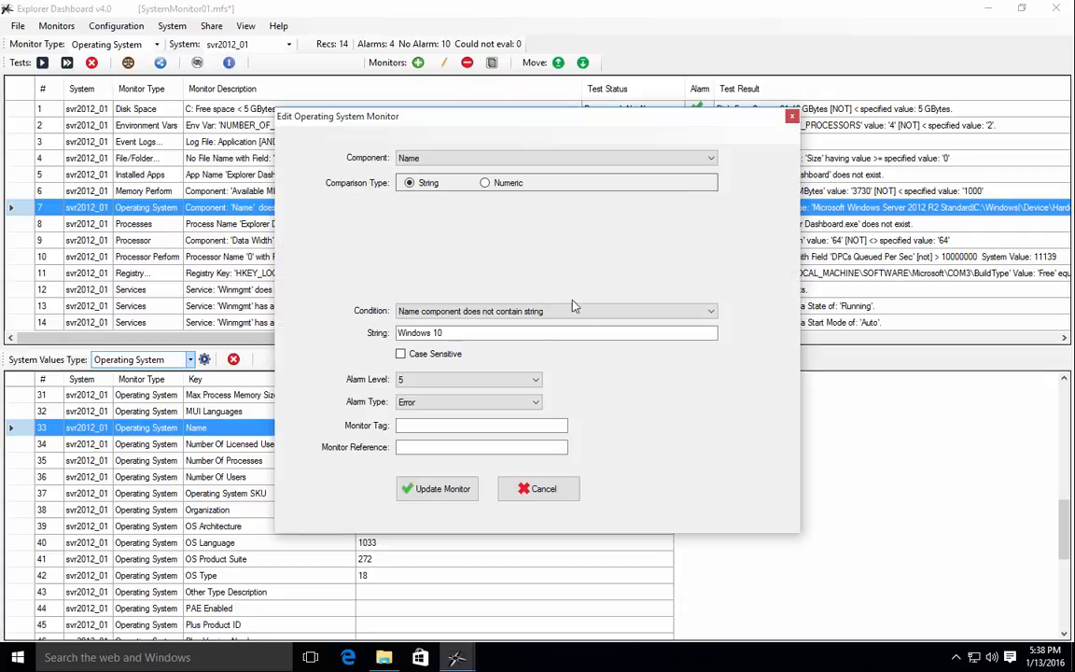
left_click_drag(463, 334, 372, 336)
type("Ser")
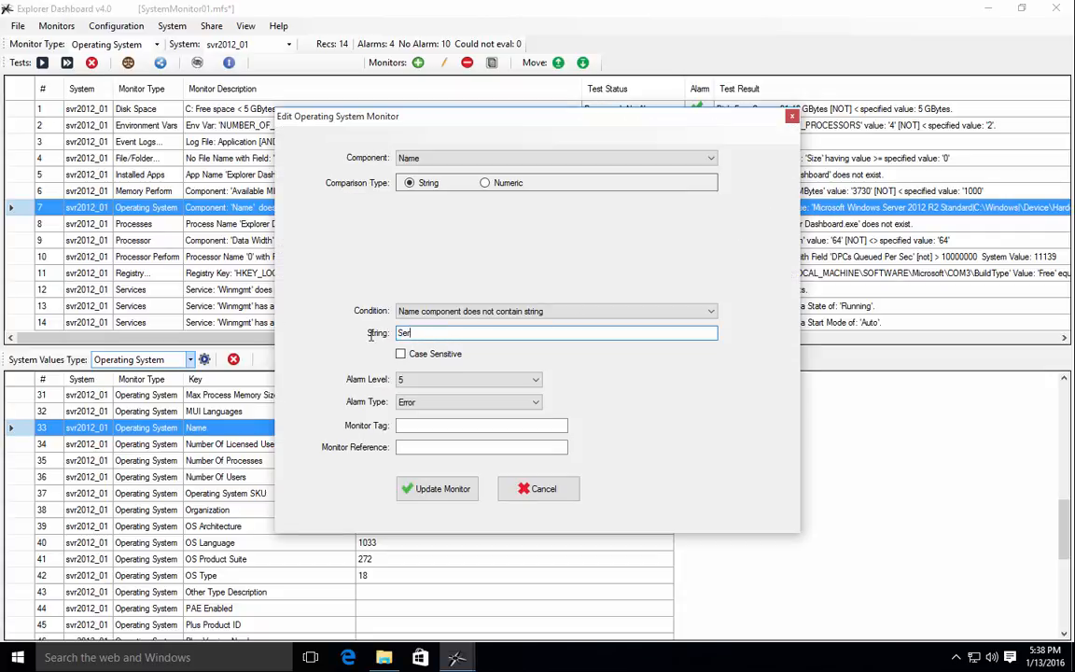
type("ver 2012")
left_click(444, 490)
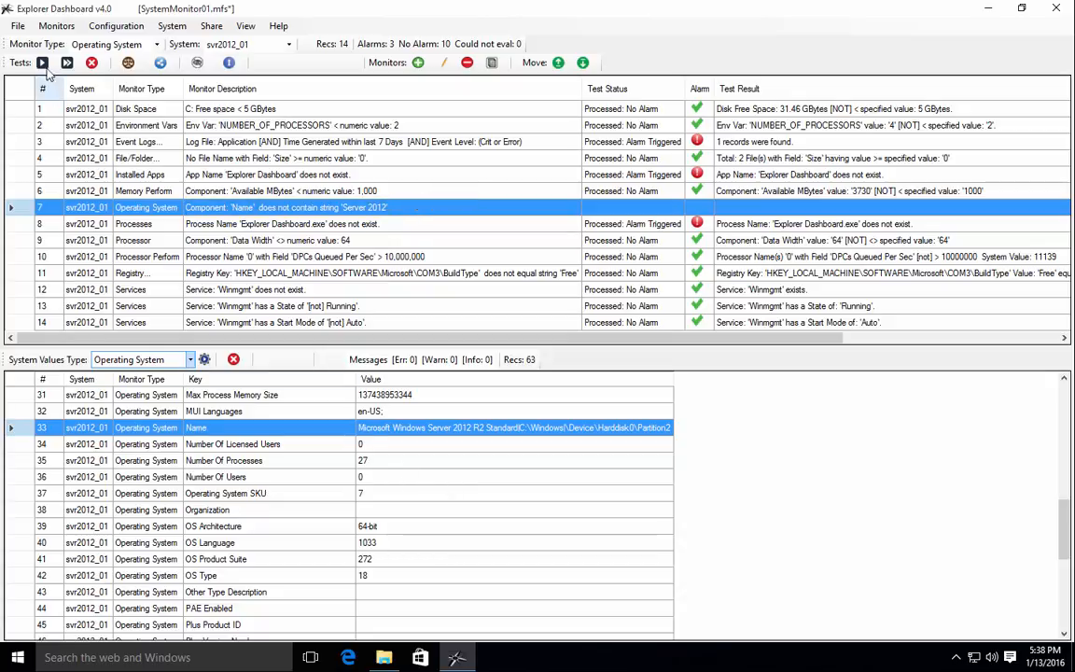
Rerun the monitor tests on svr2012_01 and save the changed SystemMonitor01.mfs file
left_click(42, 63)
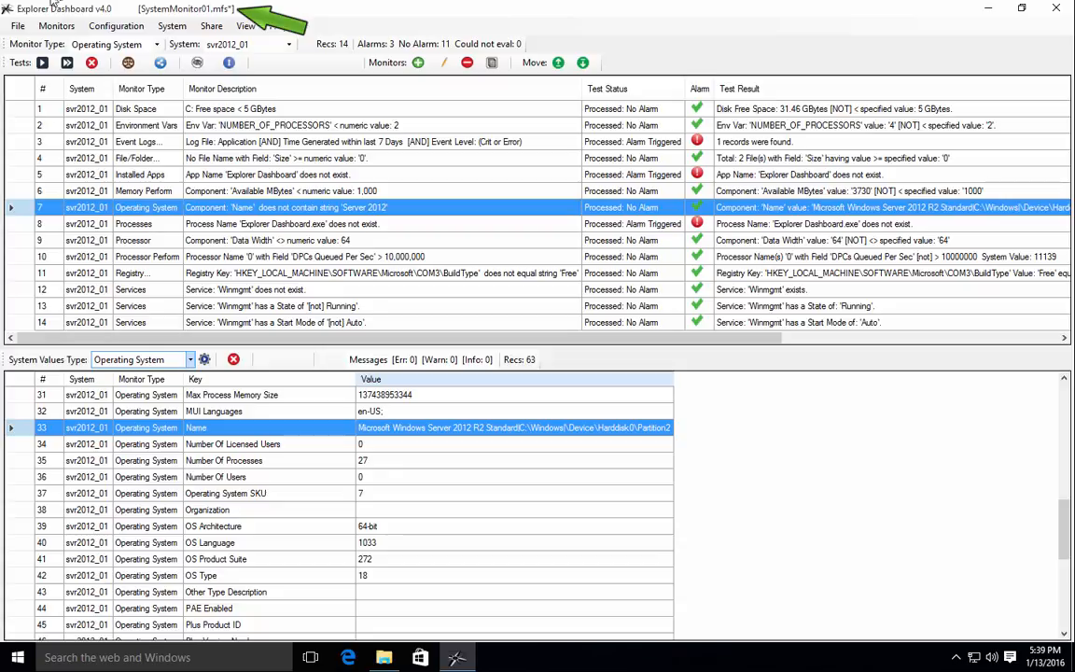
left_click(17, 25)
left_click(40, 59)
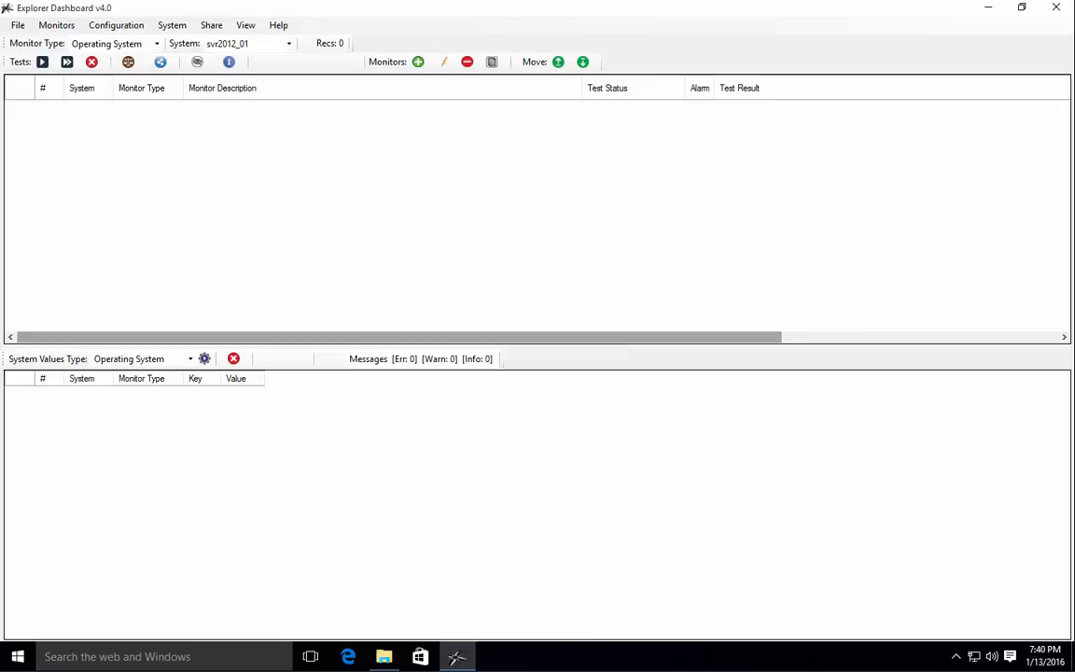
Start a new host system named SVR2012_002 with the description "Test Server - Windows Server 2012"
left_click(126, 29)
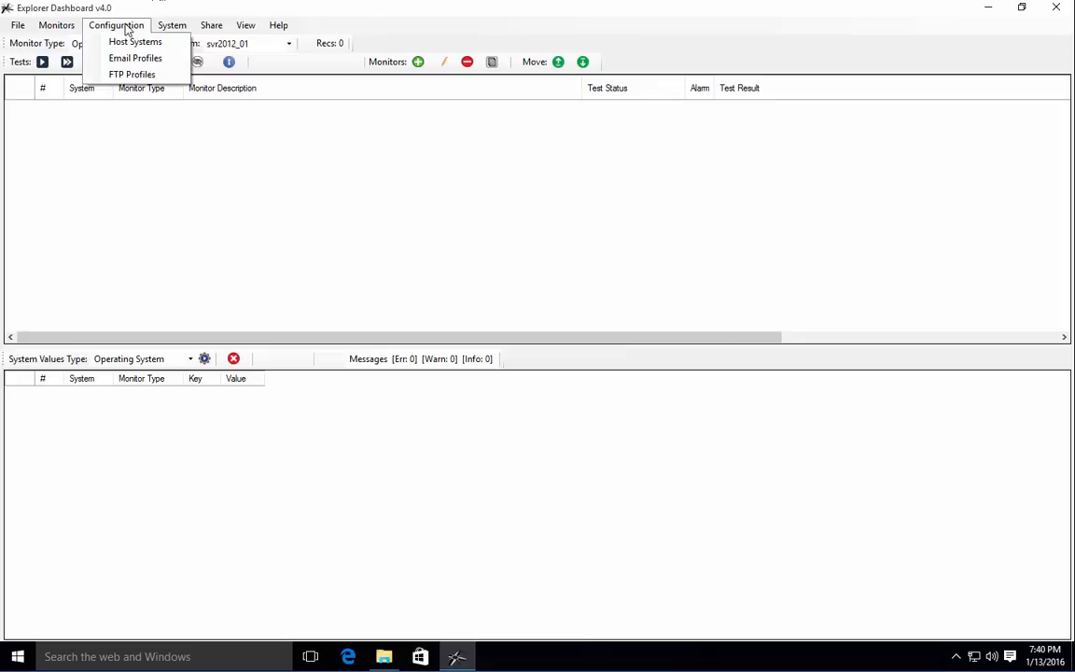
left_click(186, 51)
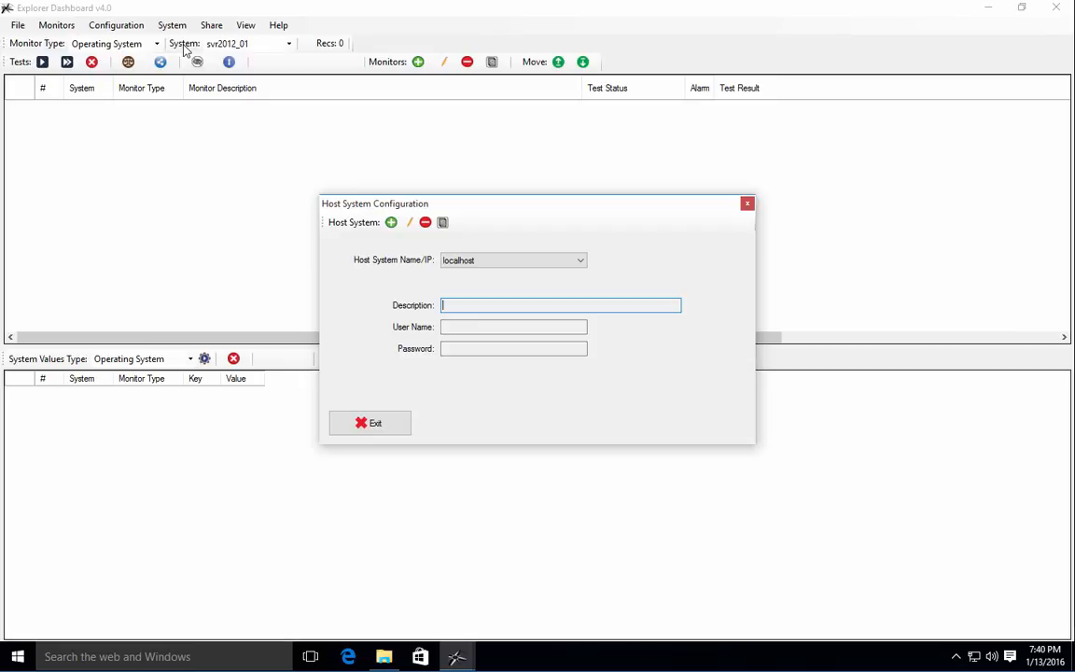
left_click(391, 223)
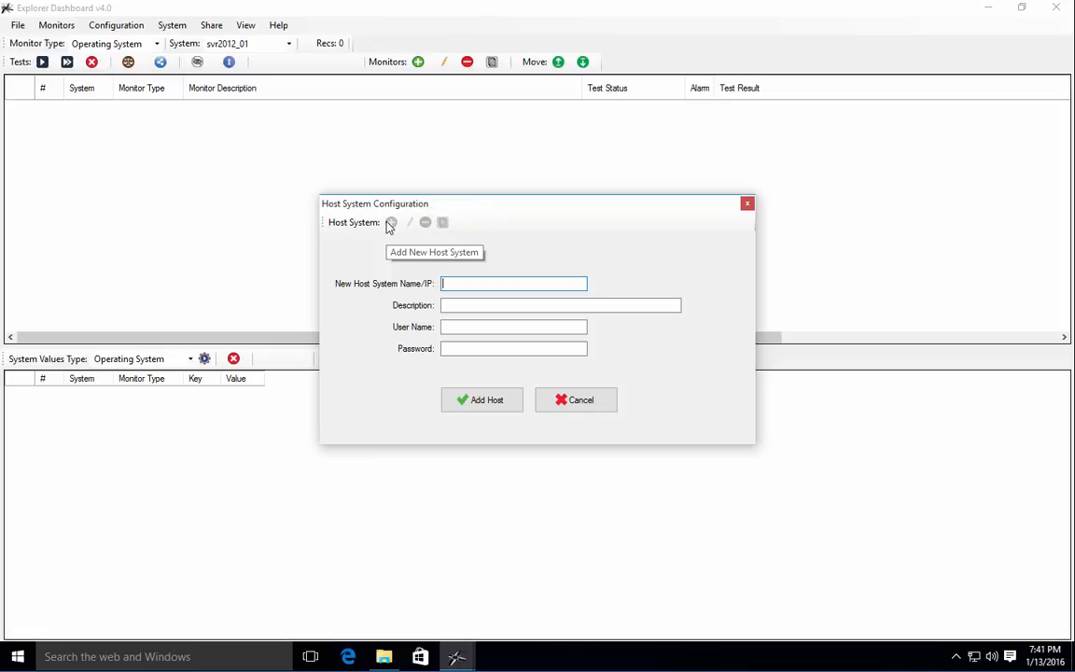
type("SVR2012")
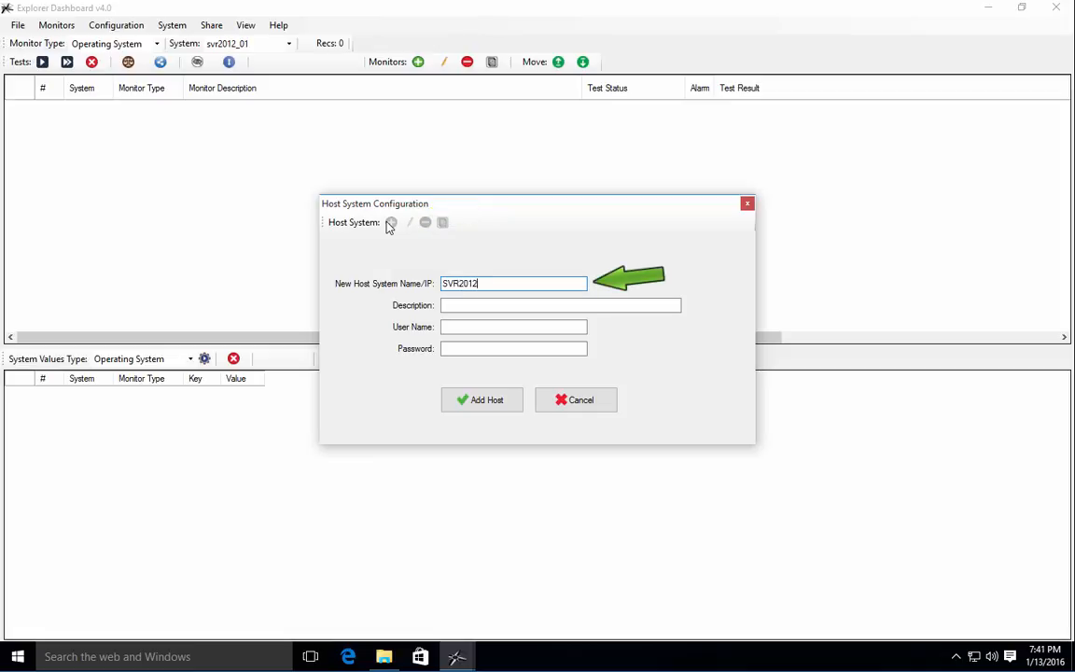
type("_002")
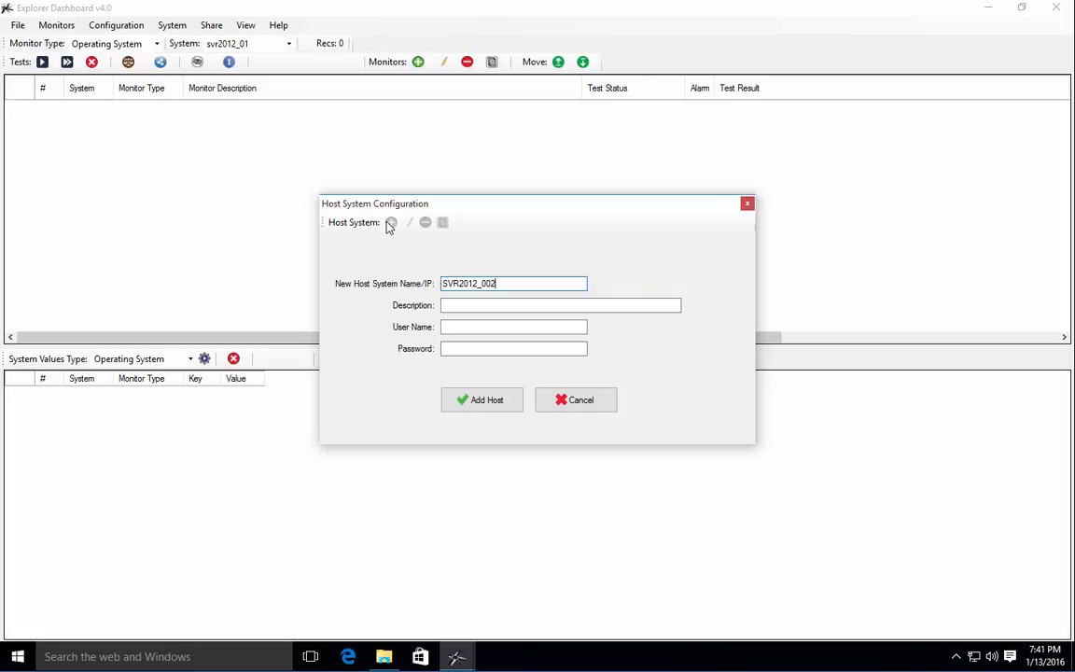
key("Tab")
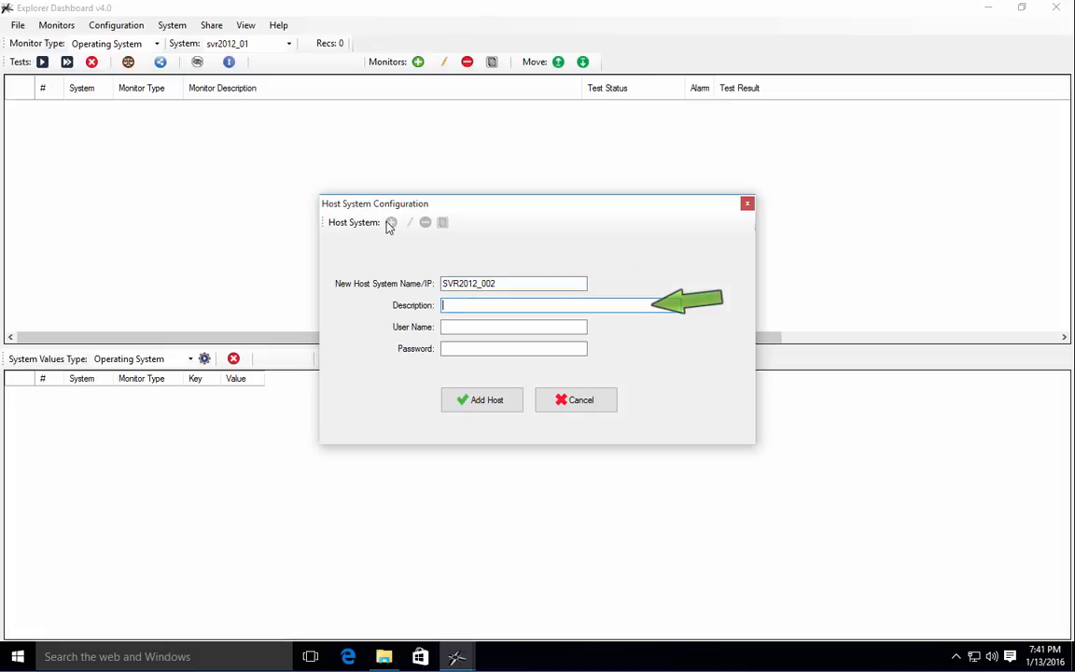
type("Test Server - Windows Server")
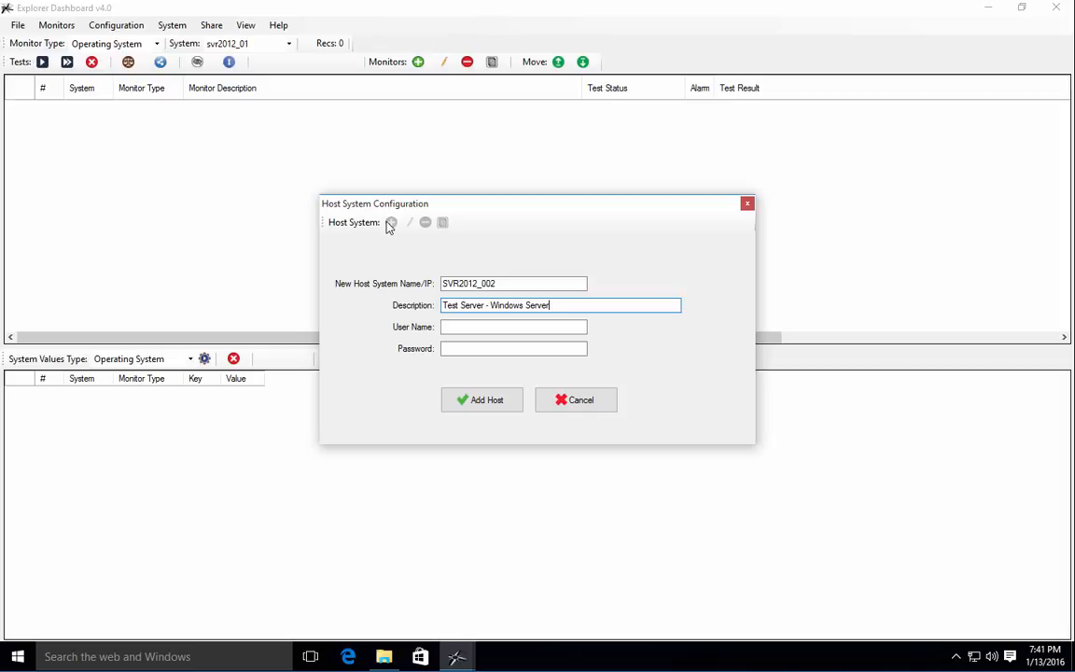
type(" 2012")
key("Tab")
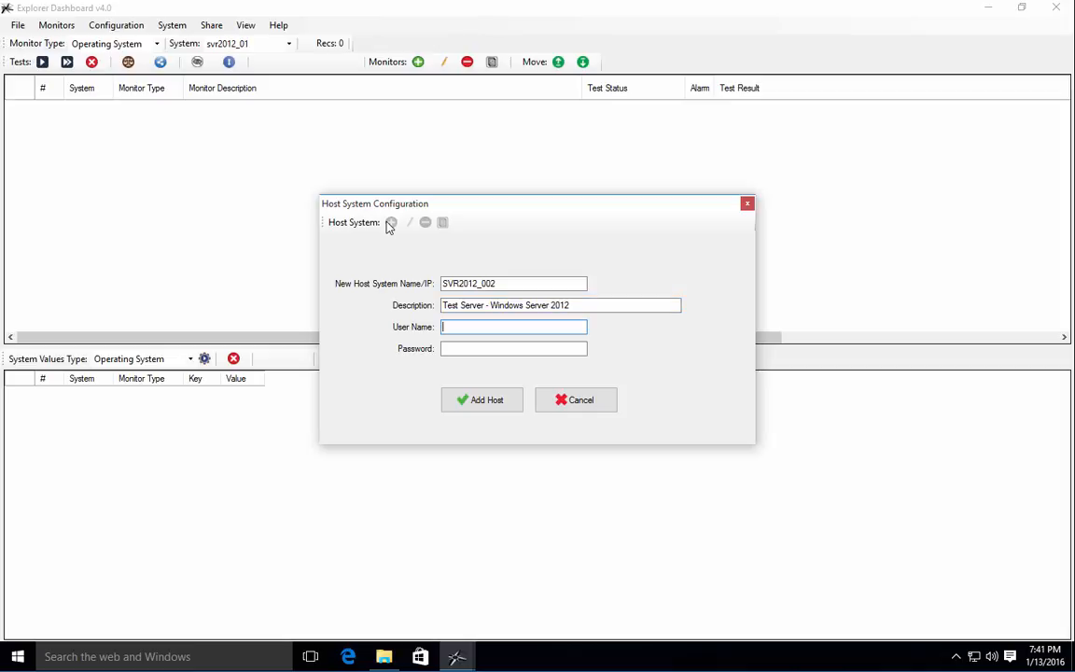
Enter the user name User2 and the account password for the new host, add it and leave the host configuration
type("User2")
key("Tab")
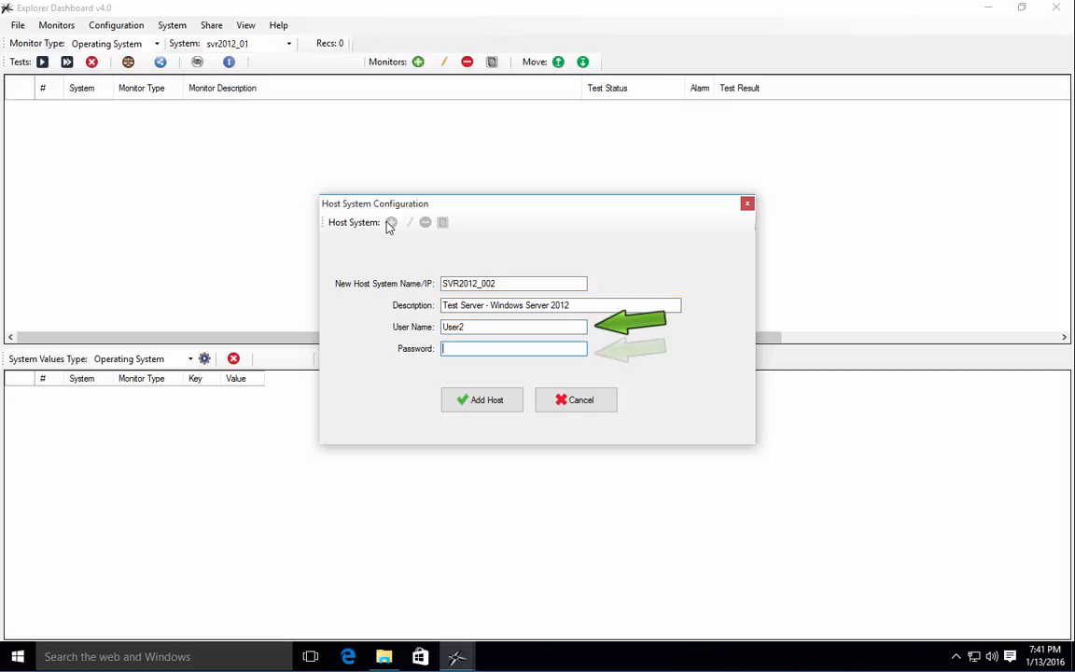
type("******")
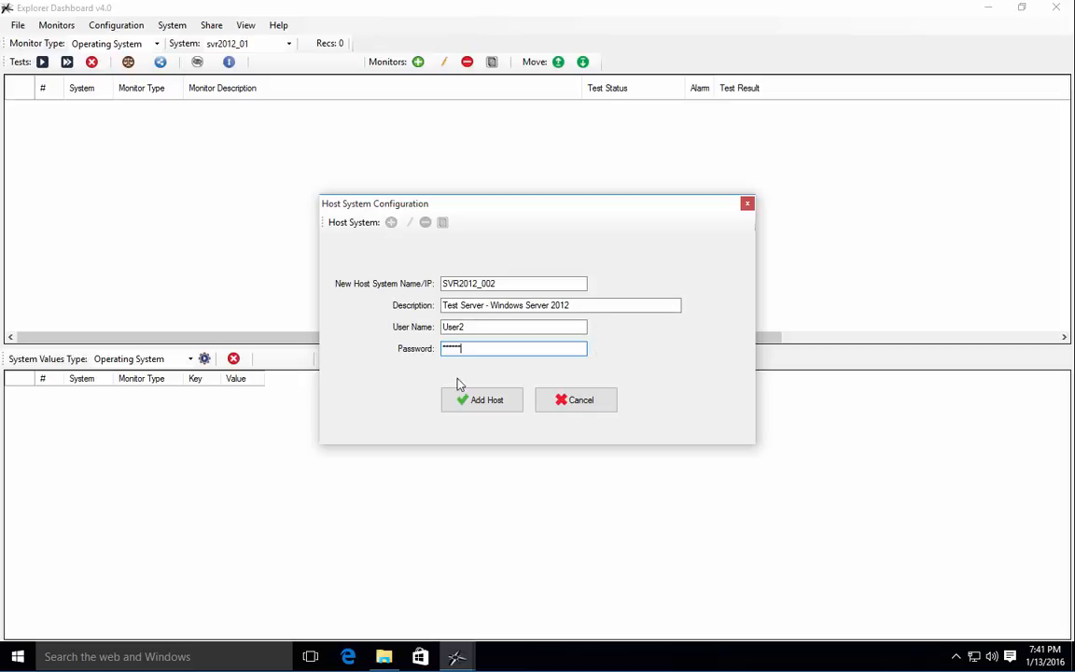
left_click(473, 407)
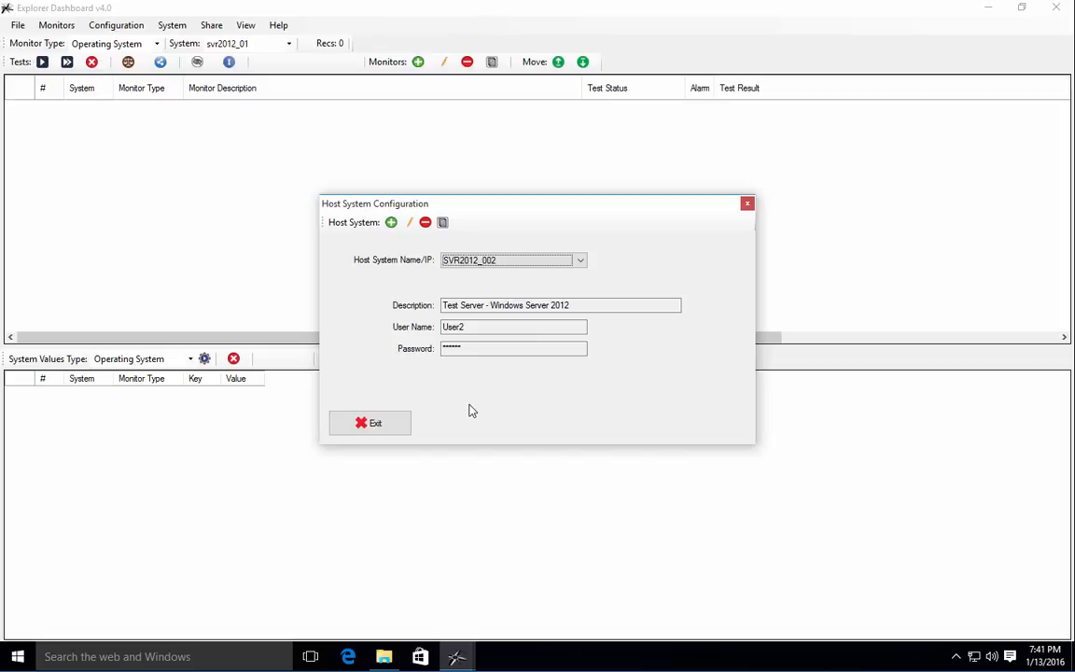
left_click(403, 422)
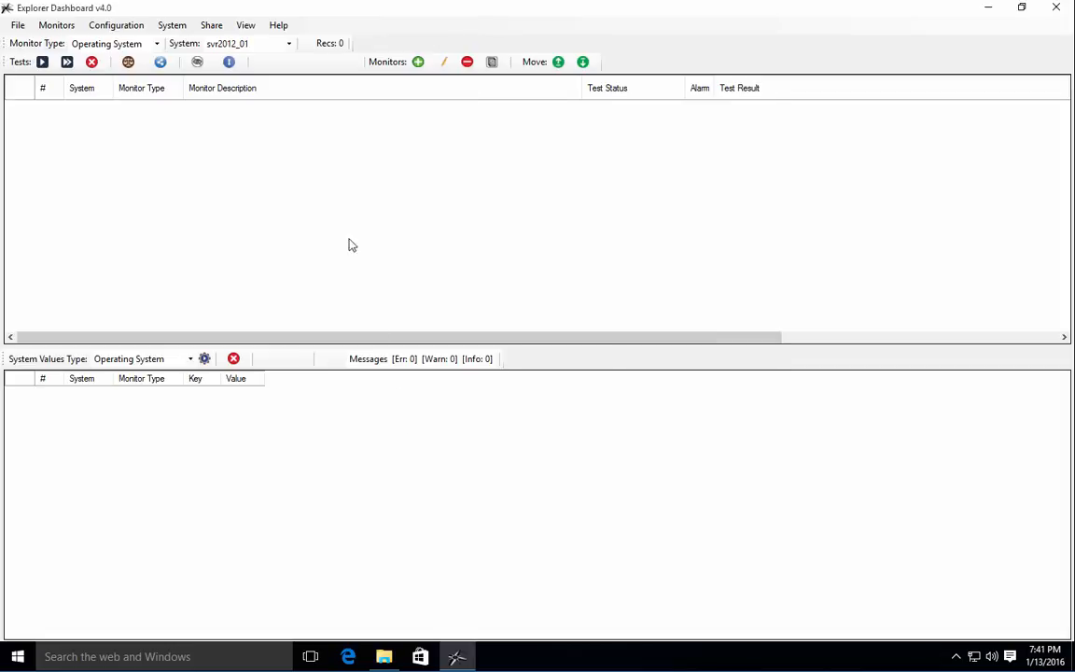
Select SVR2012_002 as the system for the Operating System monitors
left_click(288, 43)
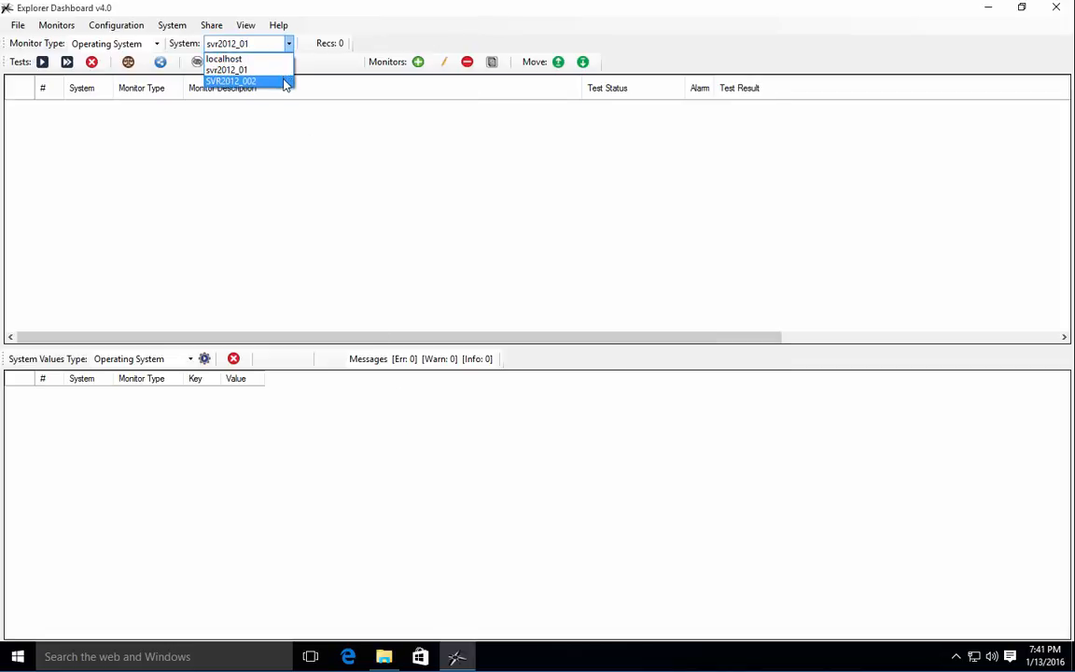
left_click(285, 83)
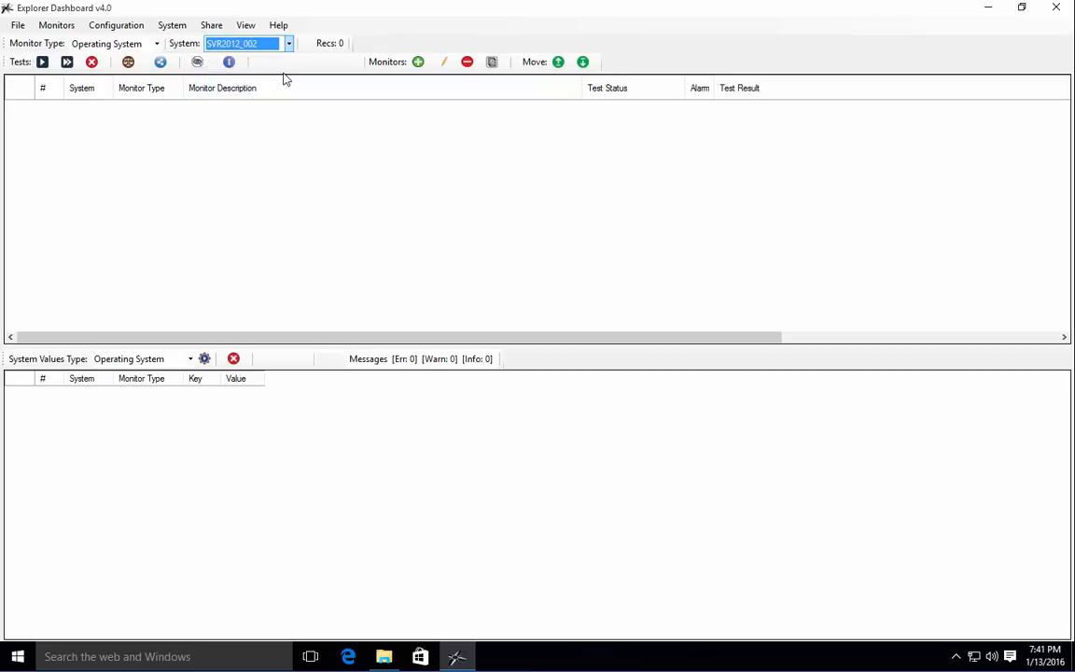
Open the svr2012_01 host system for editing, review its editable fields, then cancel and close the host configuration
left_click(123, 26)
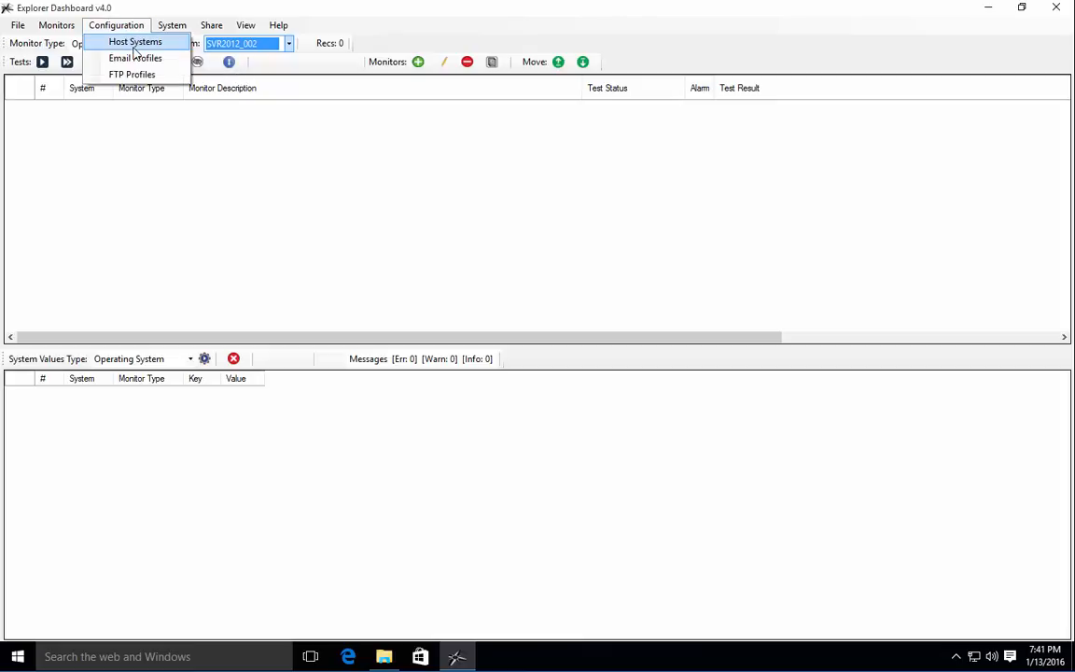
left_click(135, 53)
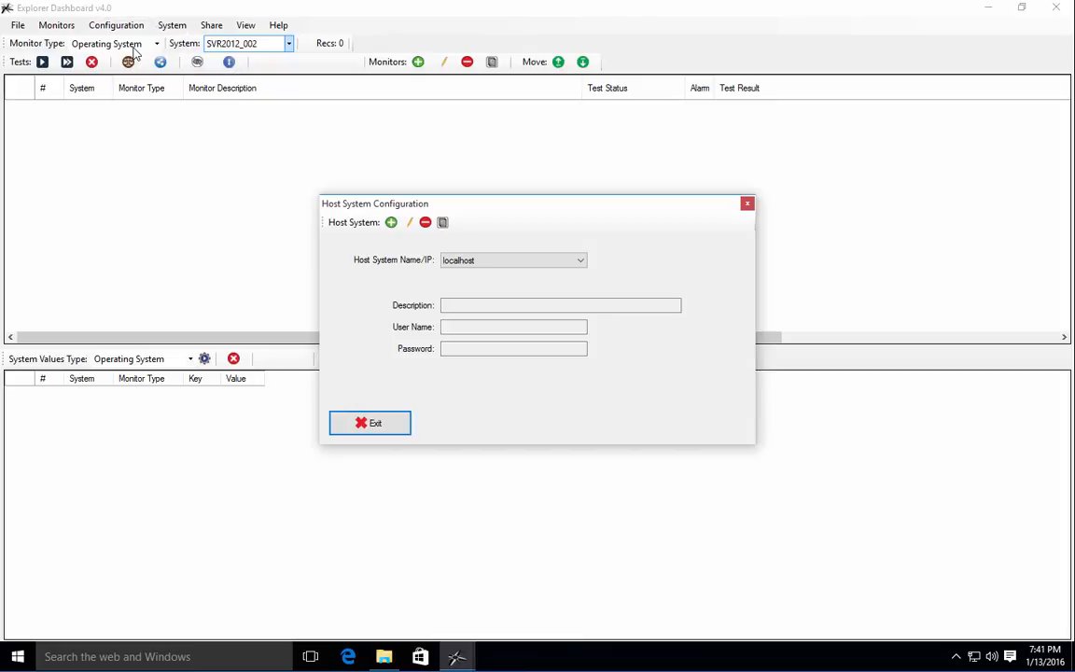
left_click(483, 261)
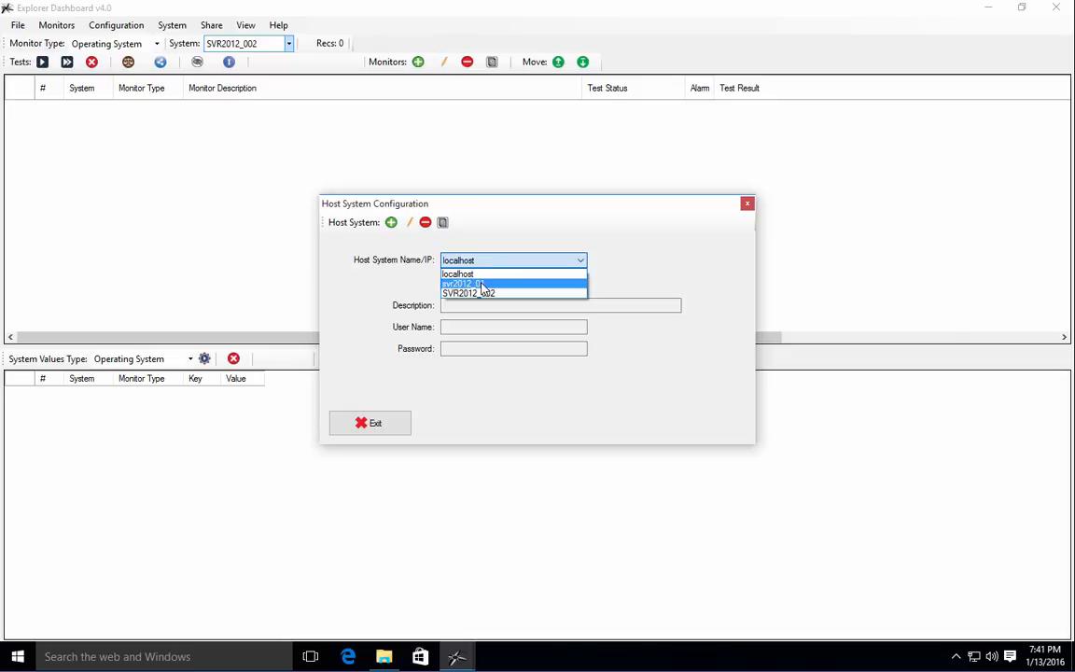
left_click(482, 284)
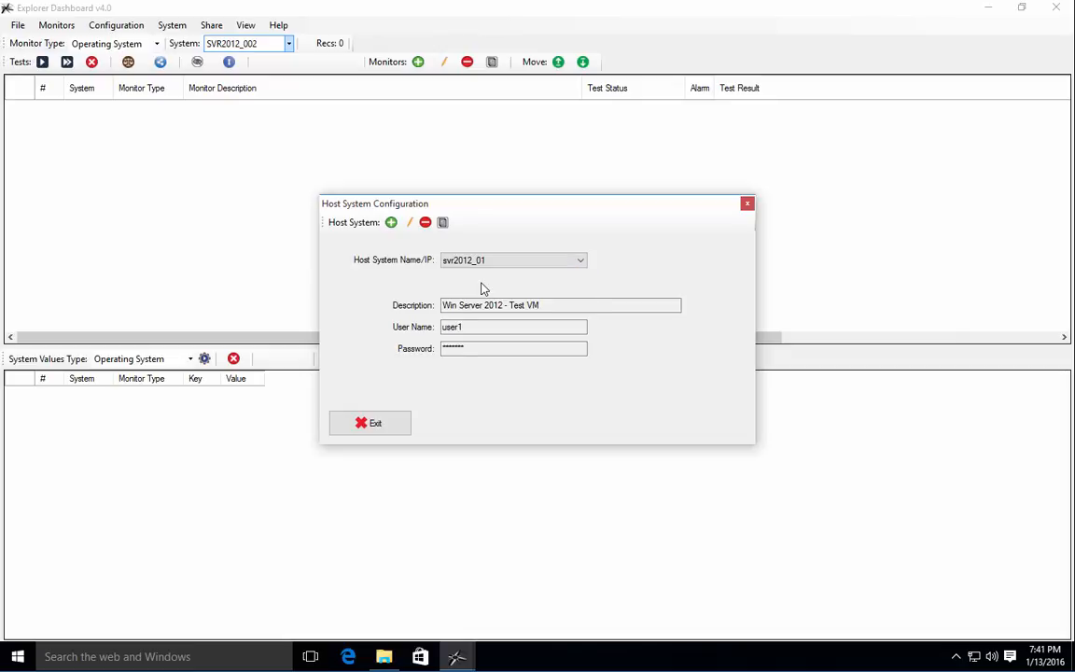
left_click(409, 225)
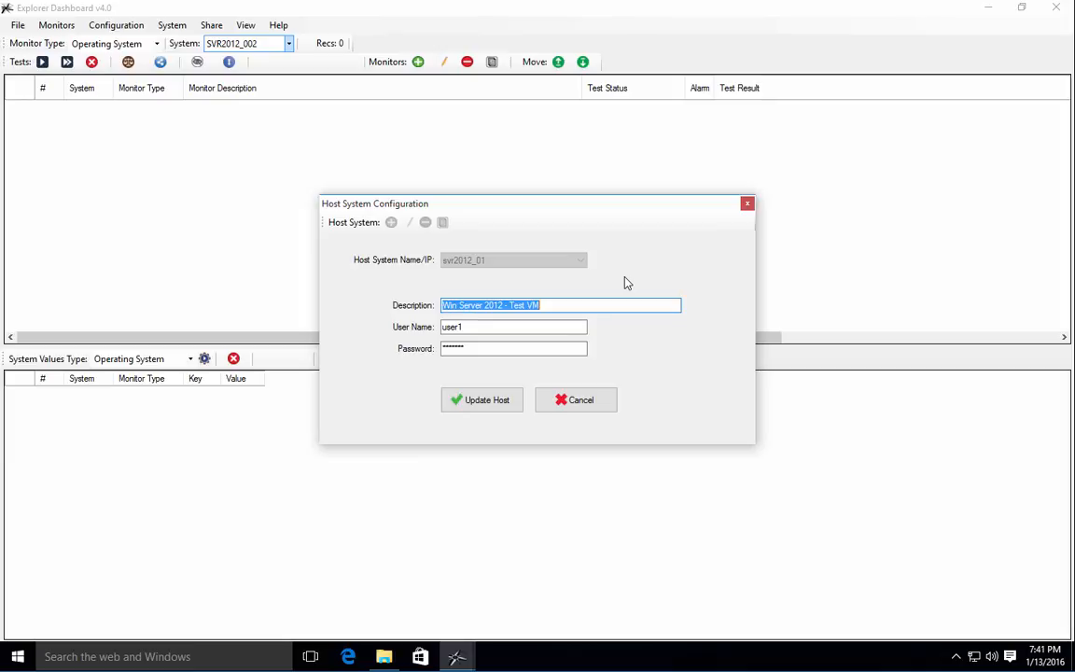
left_click(591, 401)
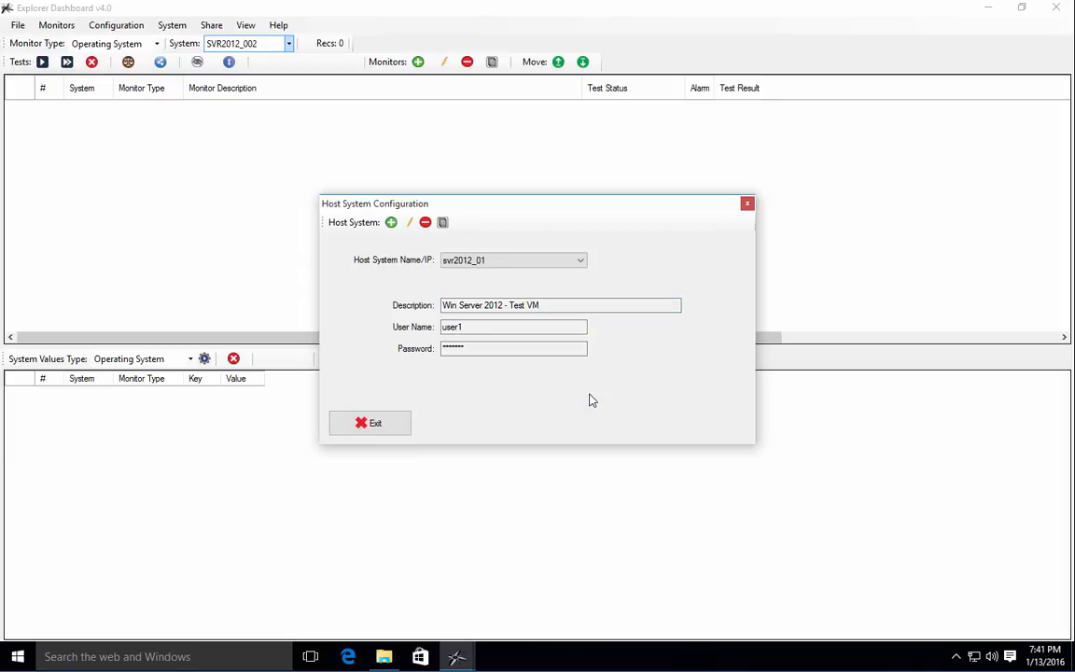
left_click(400, 421)
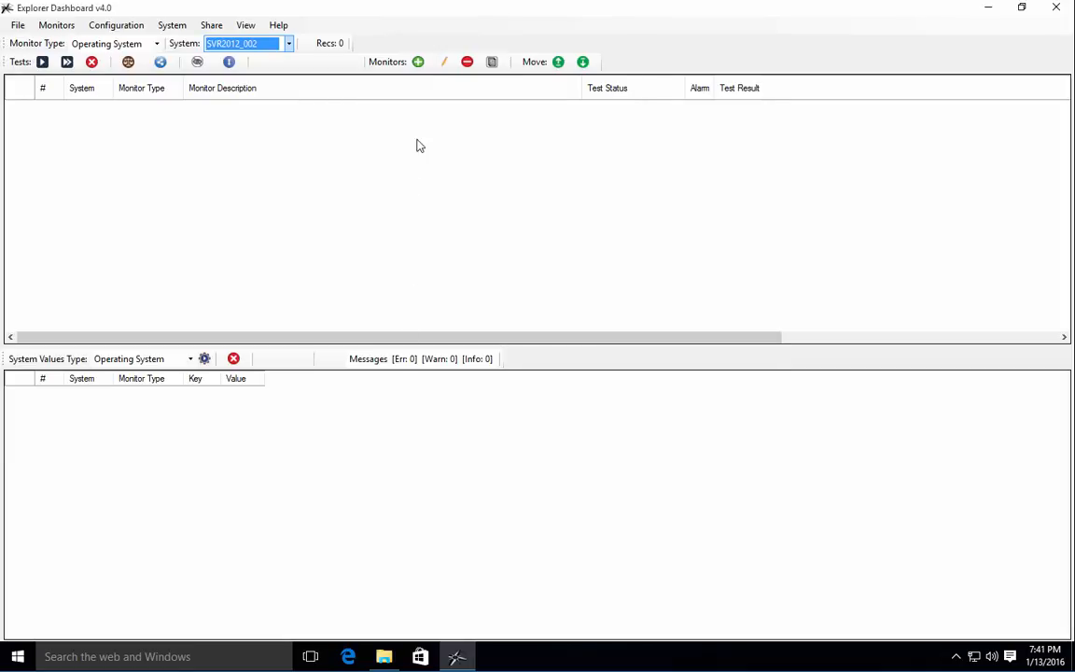